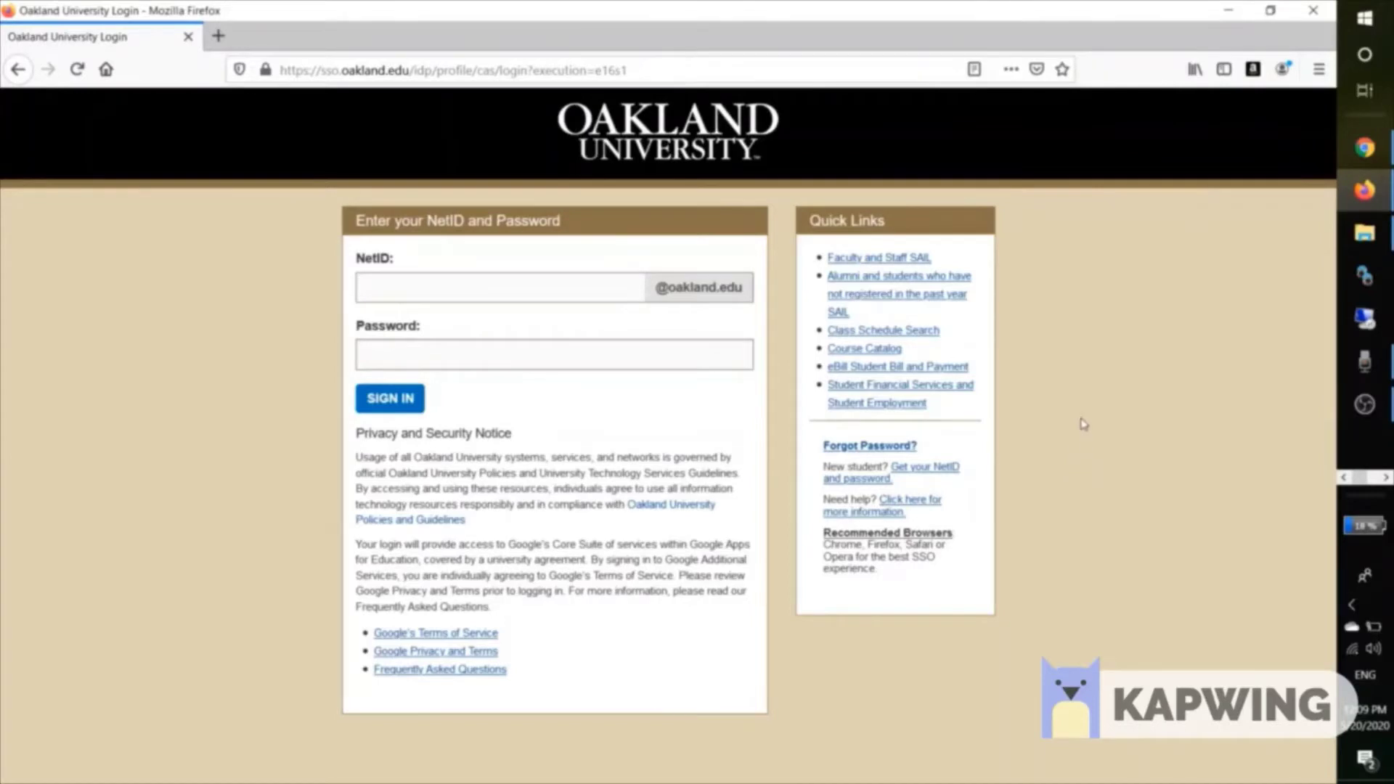
# Open the SAIL homepage in a new tab from the SSO Quick Links.
pyautogui.click(859, 303)
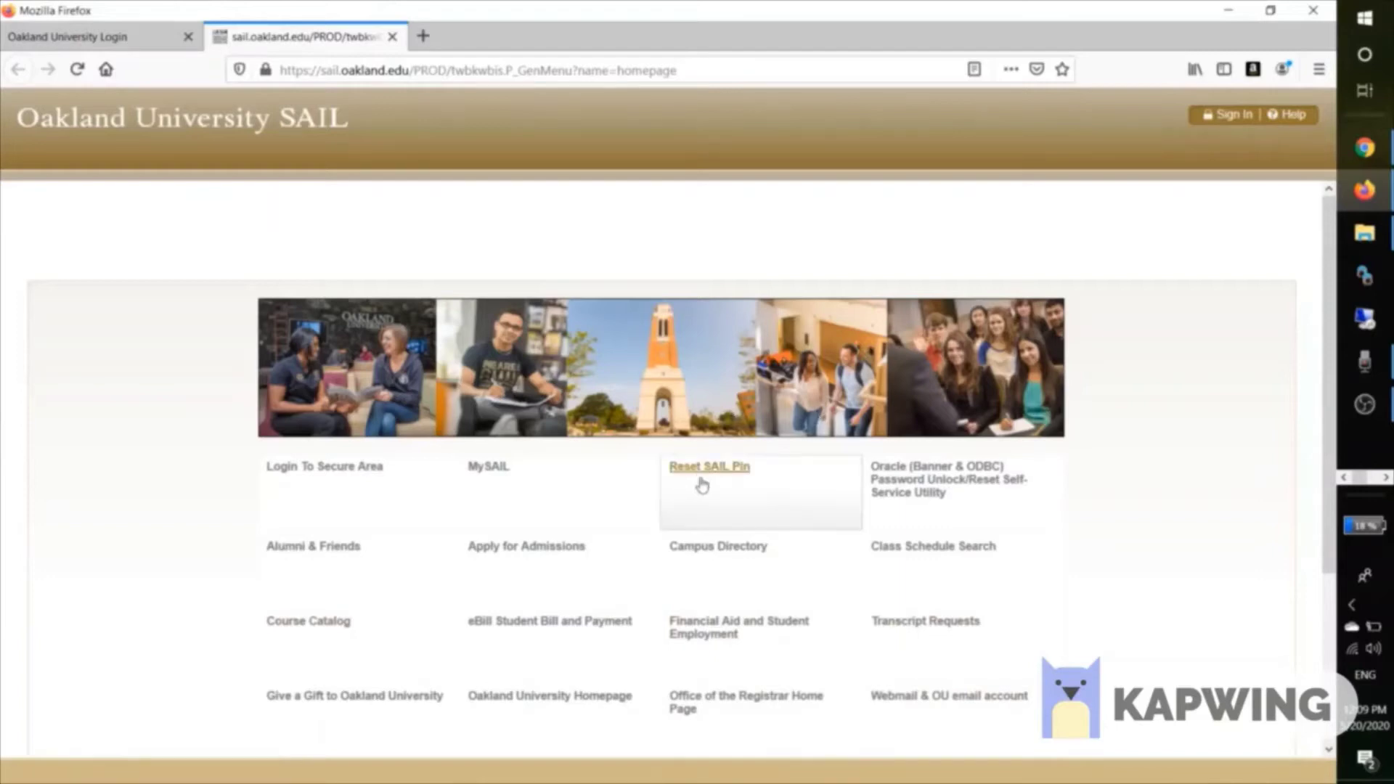
# Look over the SAIL homepage's service links, such as Reset SAIL Pin.
pyautogui.click(759, 466)
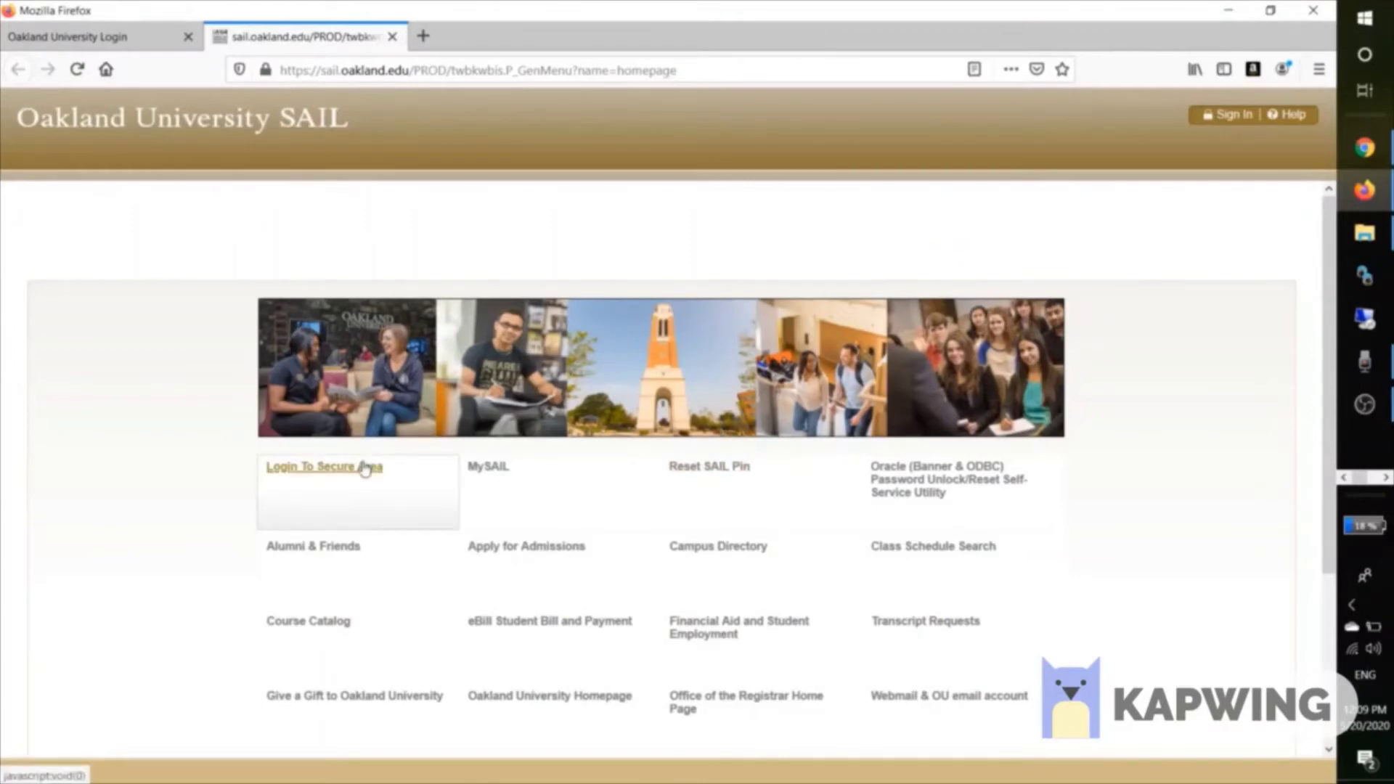
# Sign in to SAIL's secure area with the student NetID and PIN.
pyautogui.click(365, 467)
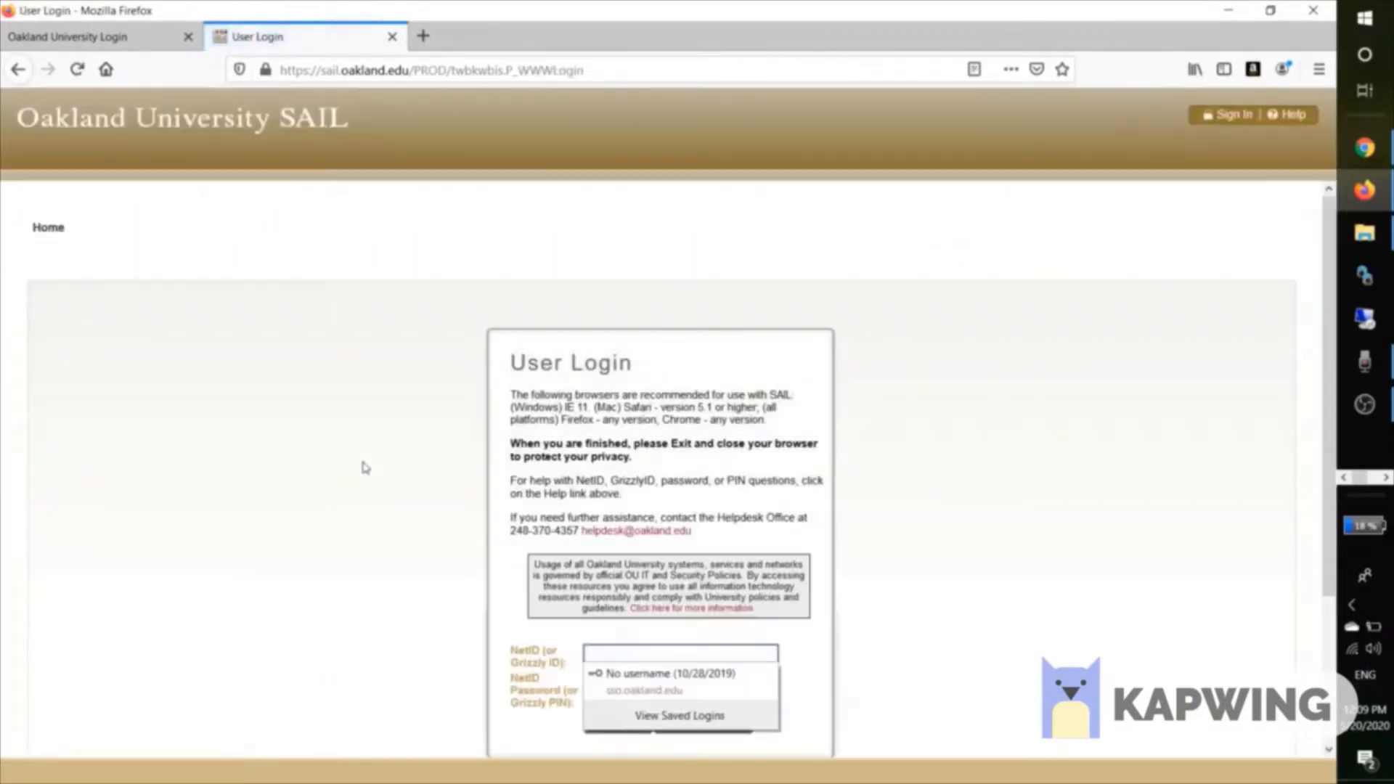
pyautogui.scroll(-3, 365, 469)
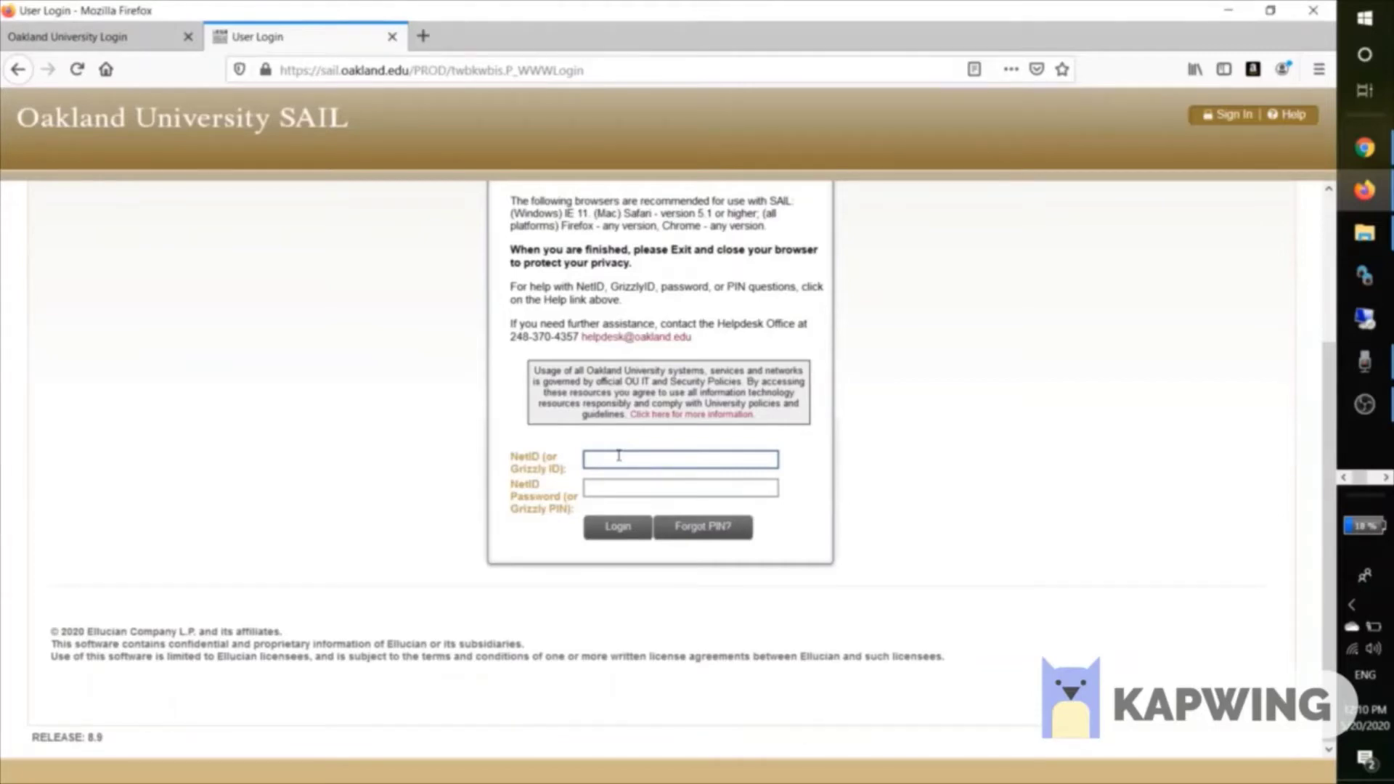
pyautogui.write('e')
pyautogui.write('••')
pyautogui.write('••••••')
pyautogui.write('•')
pyautogui.click(614, 490)
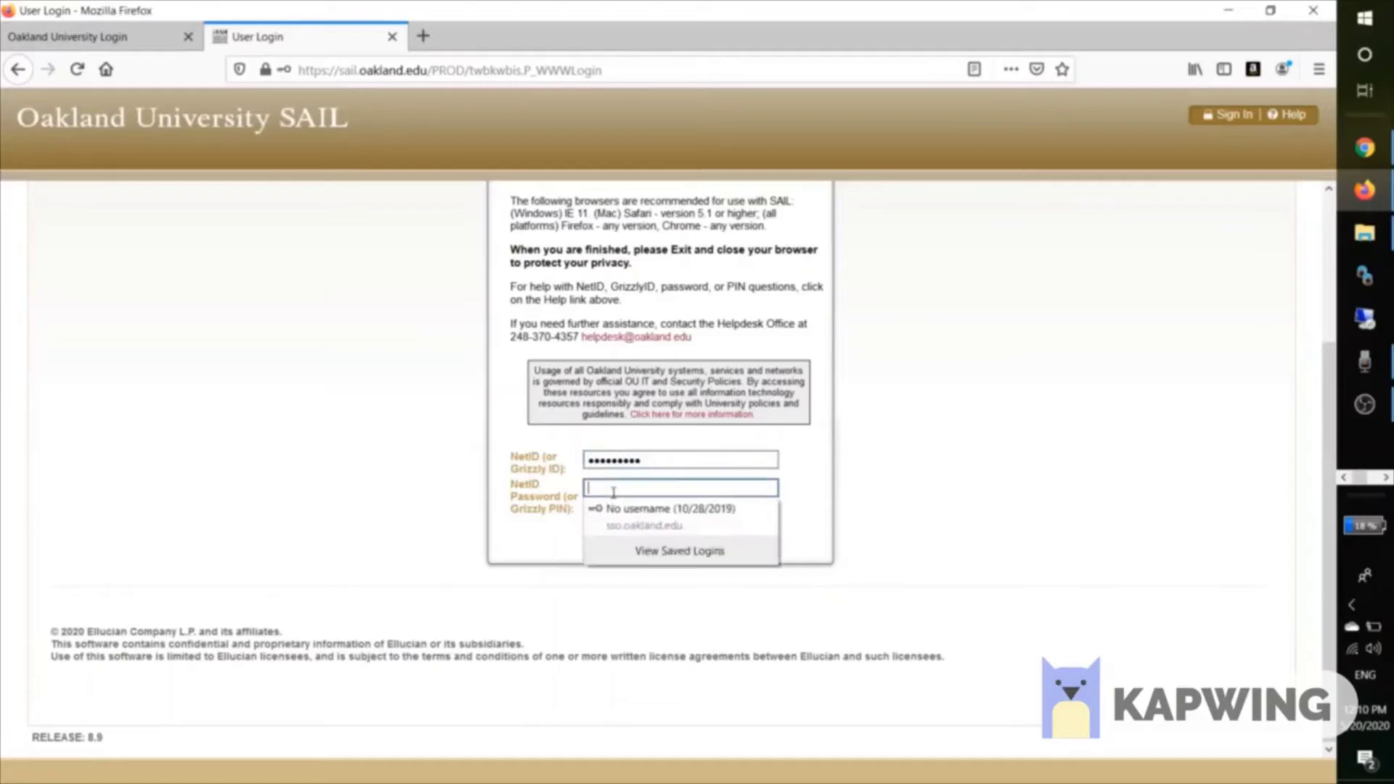
pyautogui.write('••')
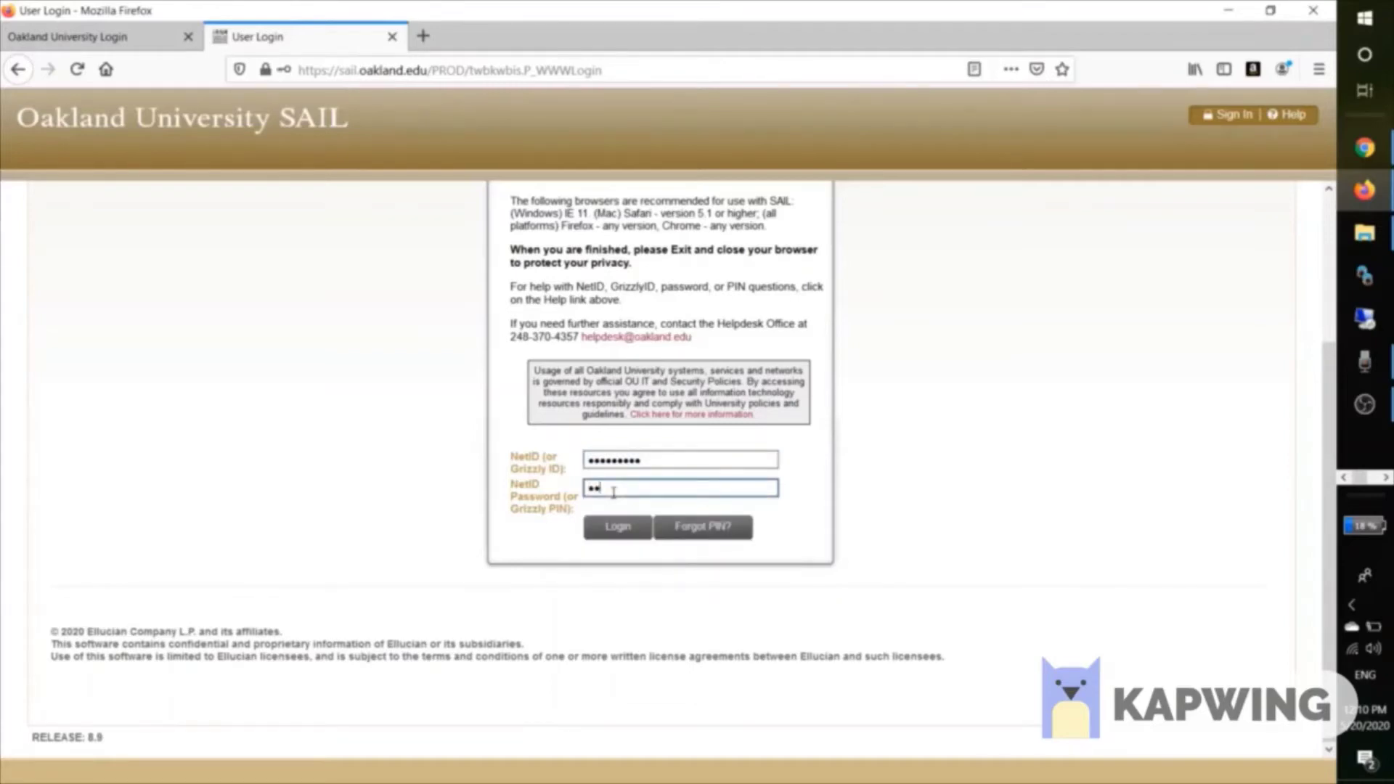
pyautogui.write('••••')
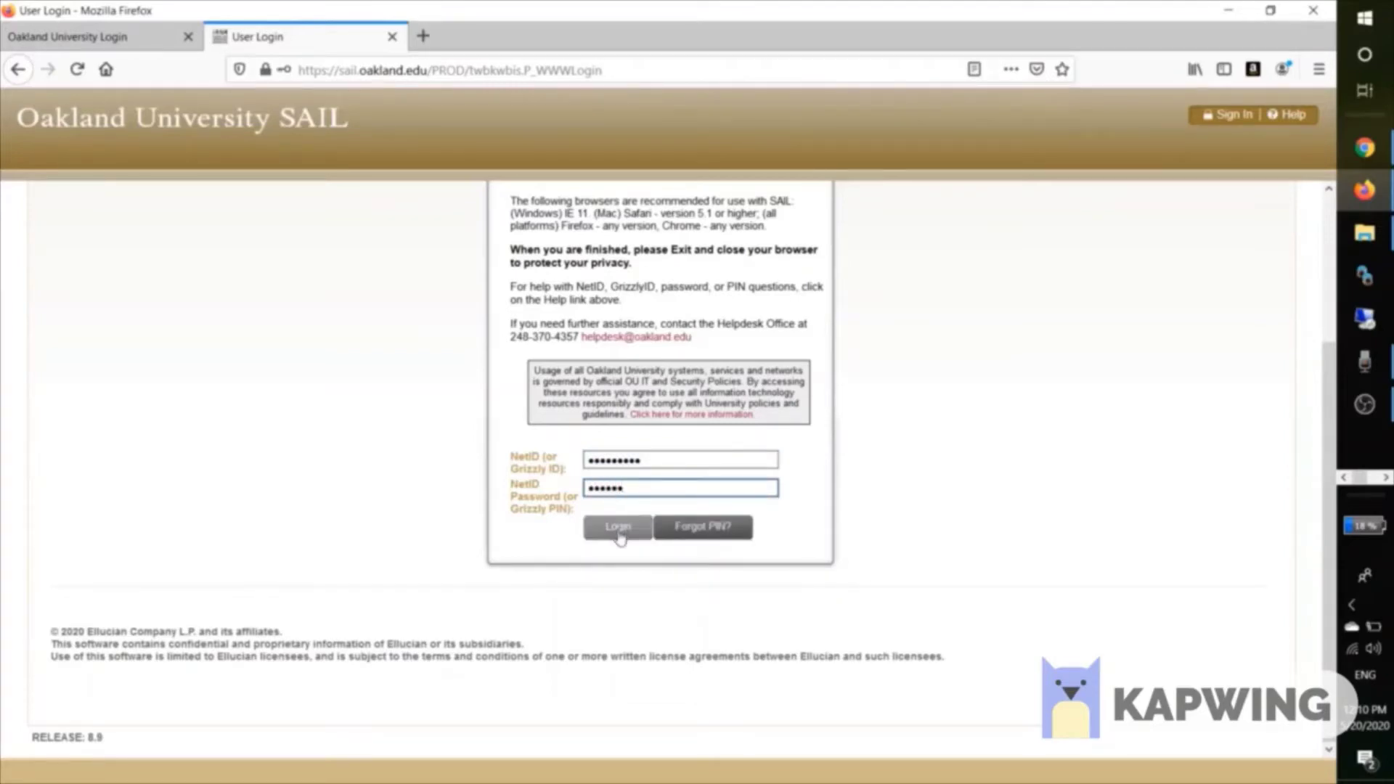
pyautogui.click(618, 528)
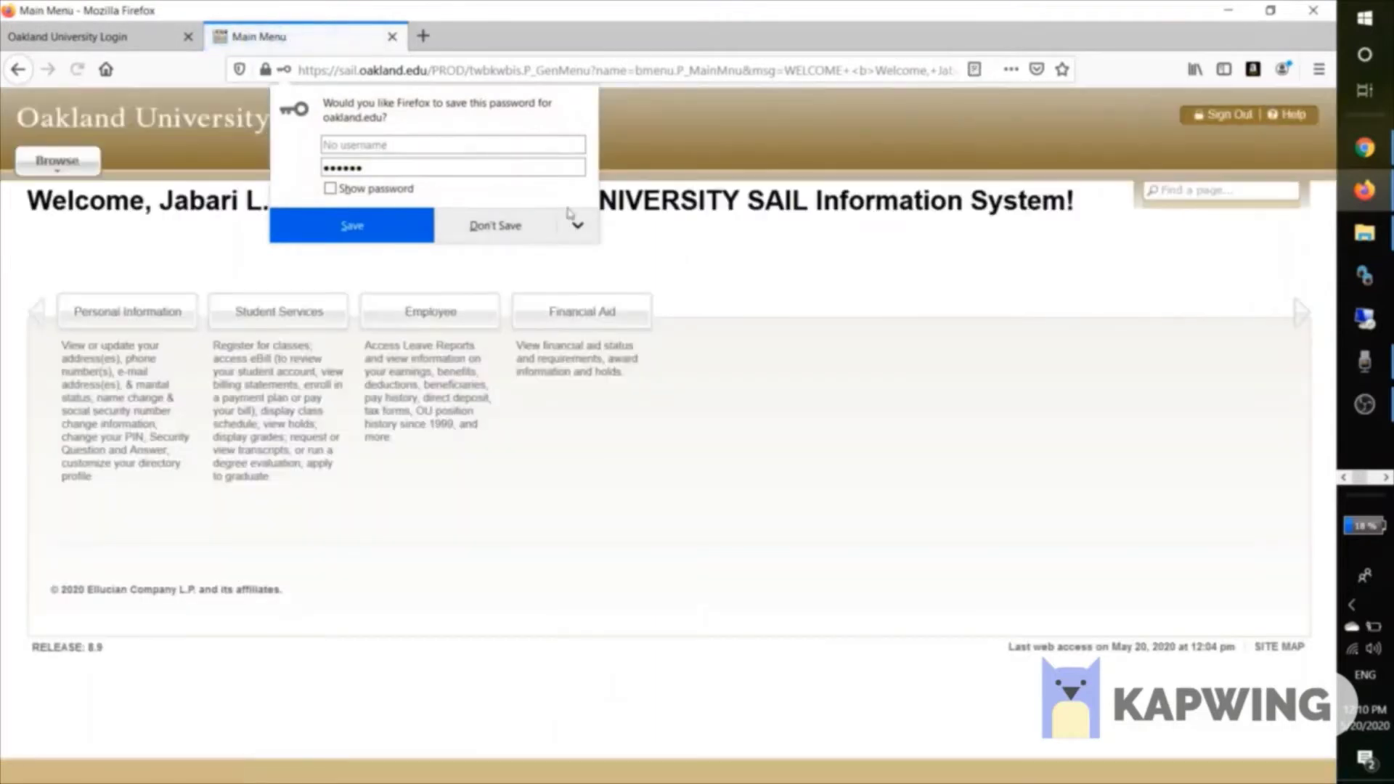
# Decline saving the password, then go to Registration under Student Services.
pyautogui.click(530, 225)
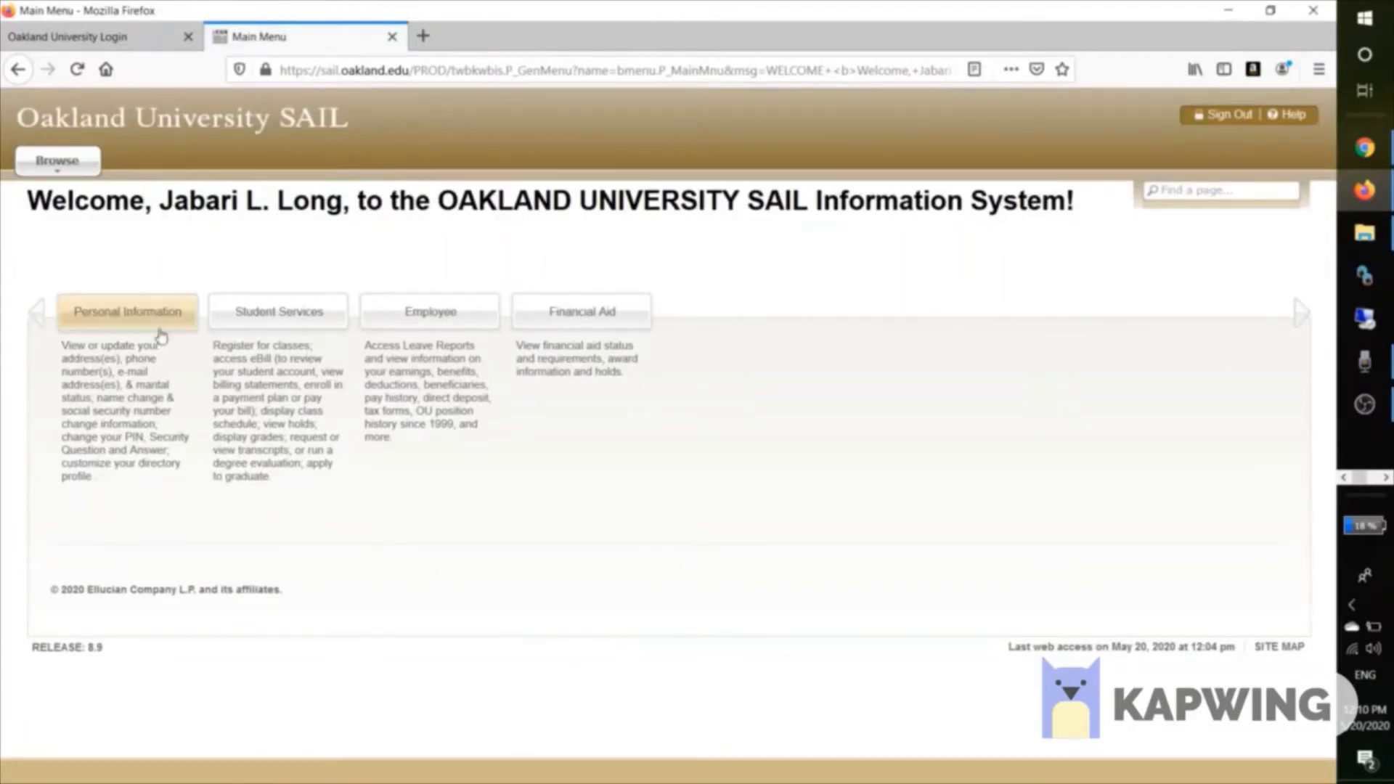
pyautogui.click(234, 313)
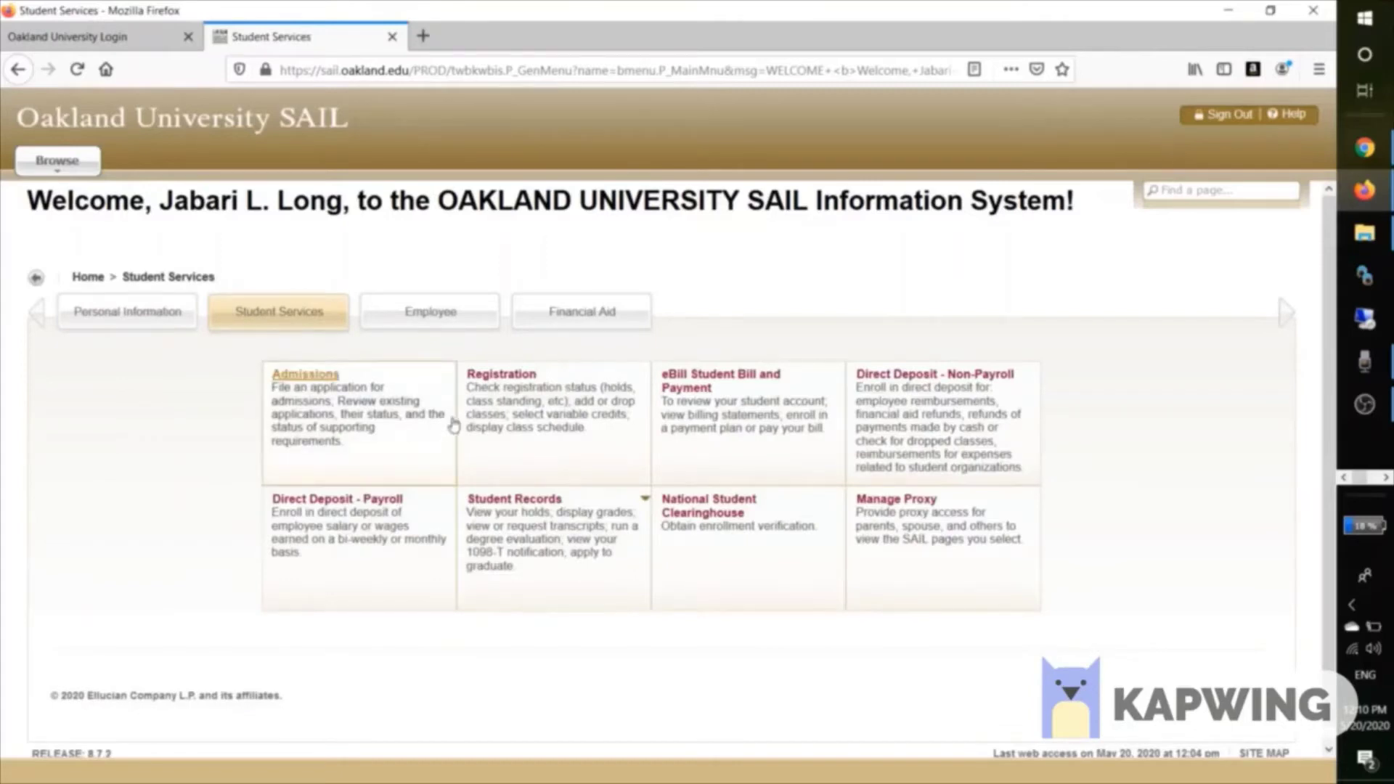
pyautogui.click(505, 375)
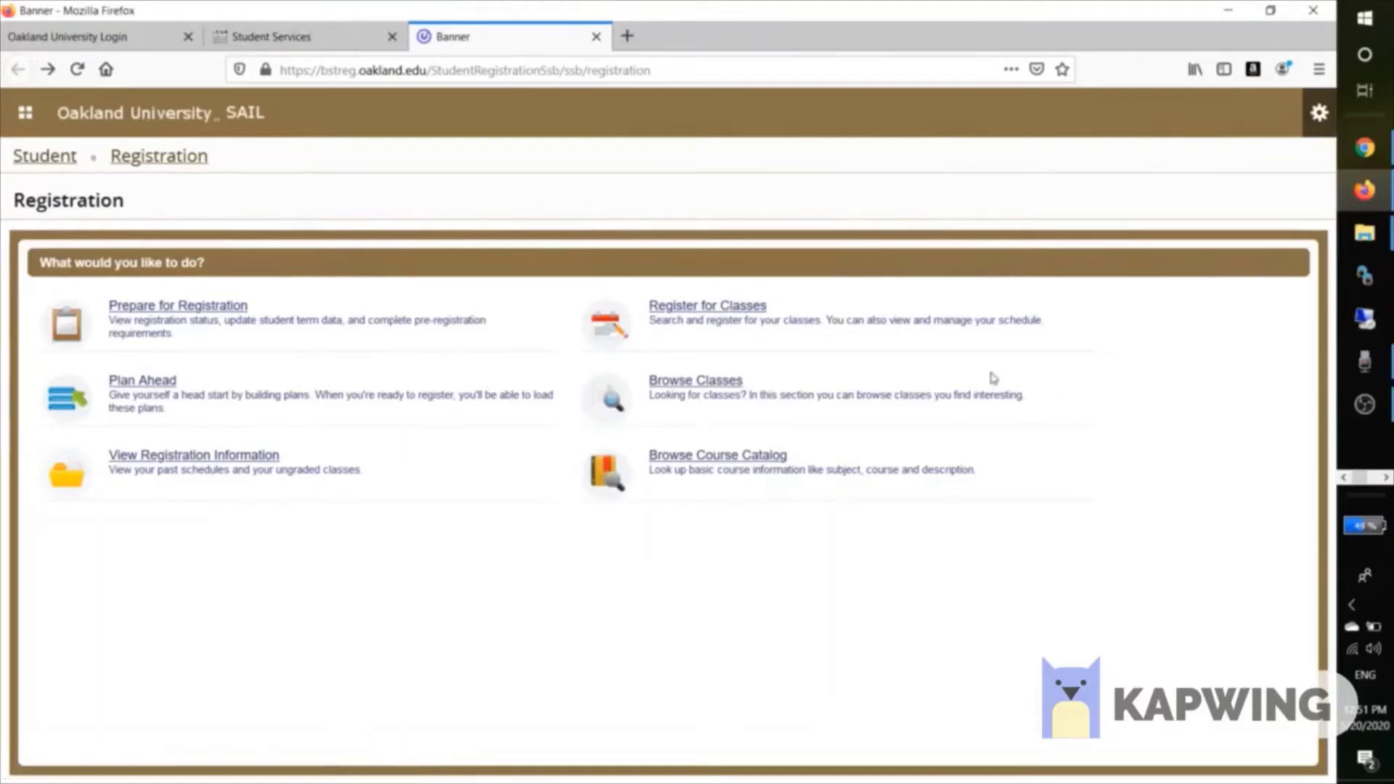
# Start Register for Classes and sign in to Banner with the student username and password.
pyautogui.click(687, 305)
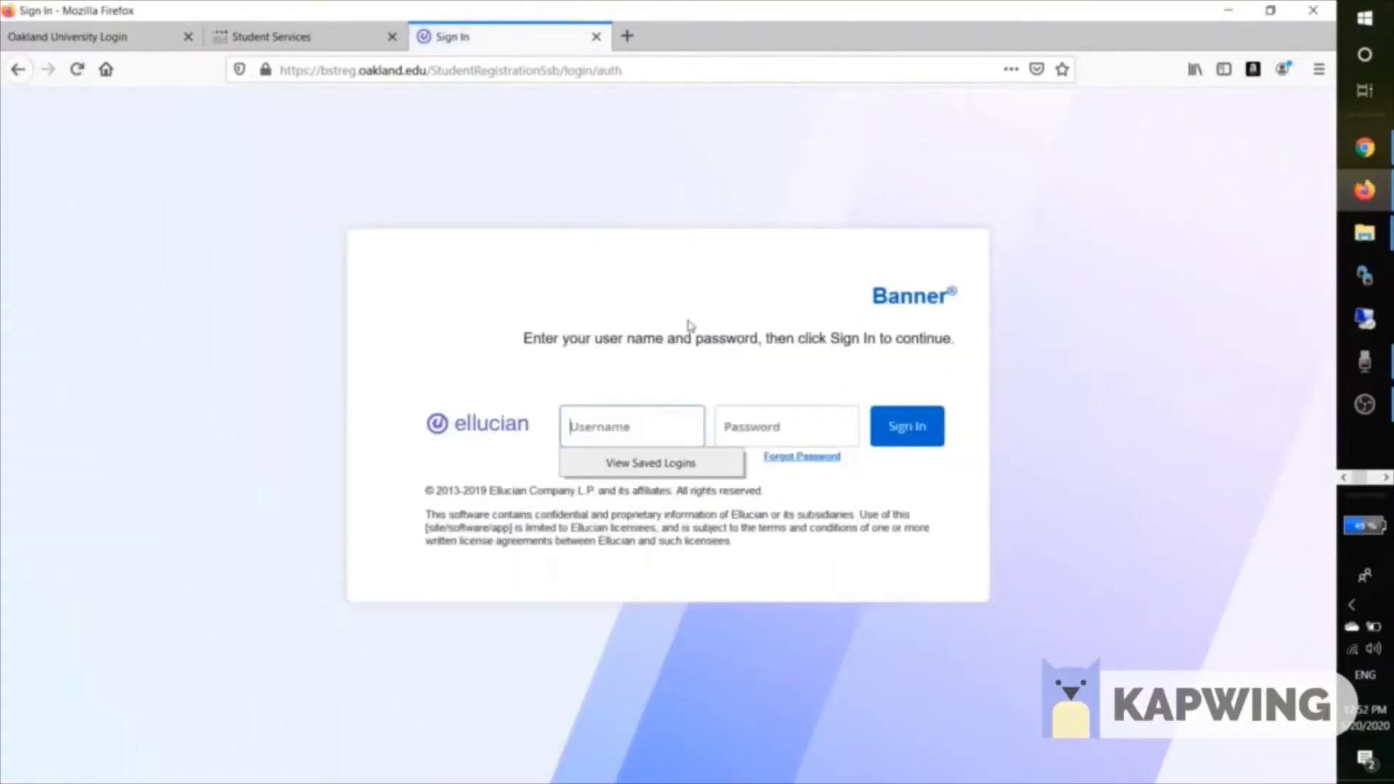
pyautogui.press('Tab')
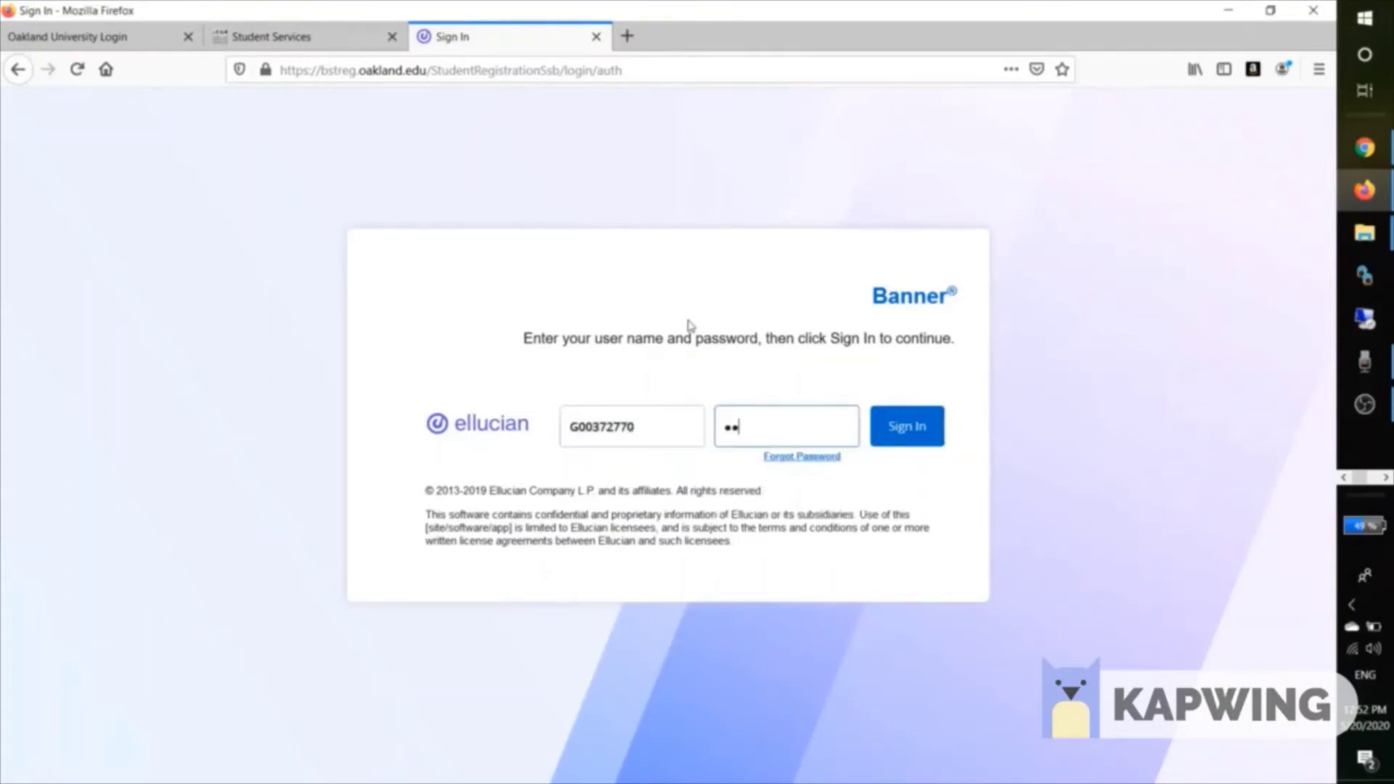
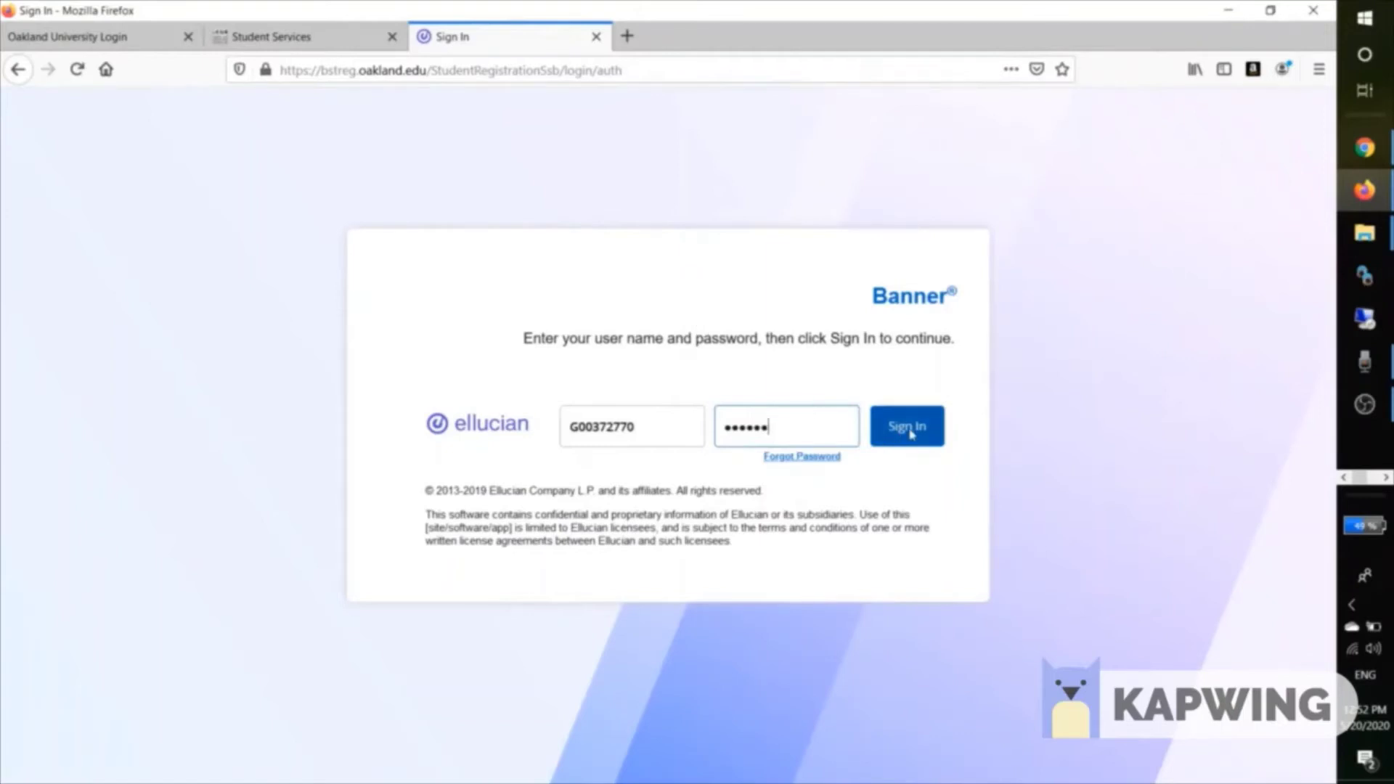
pyautogui.click(909, 430)
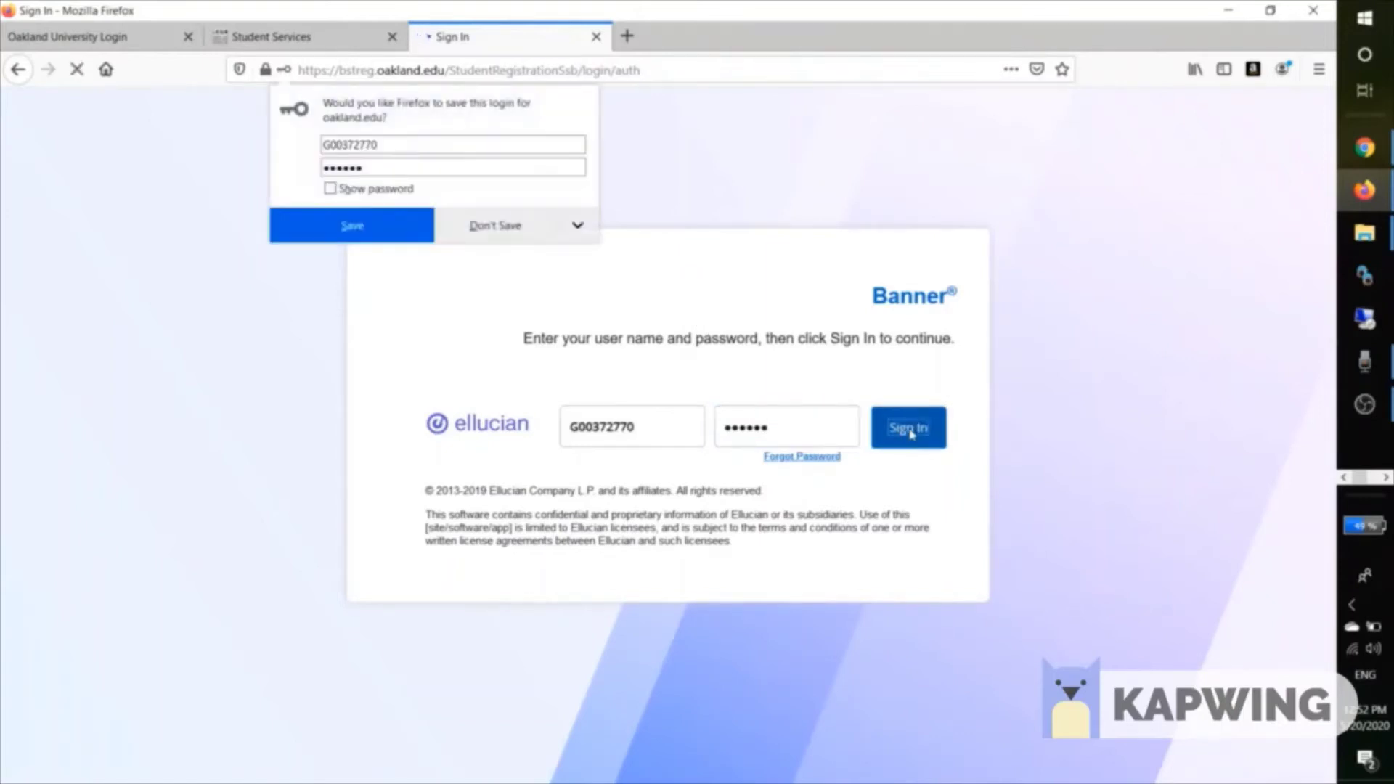
pyautogui.click(494, 225)
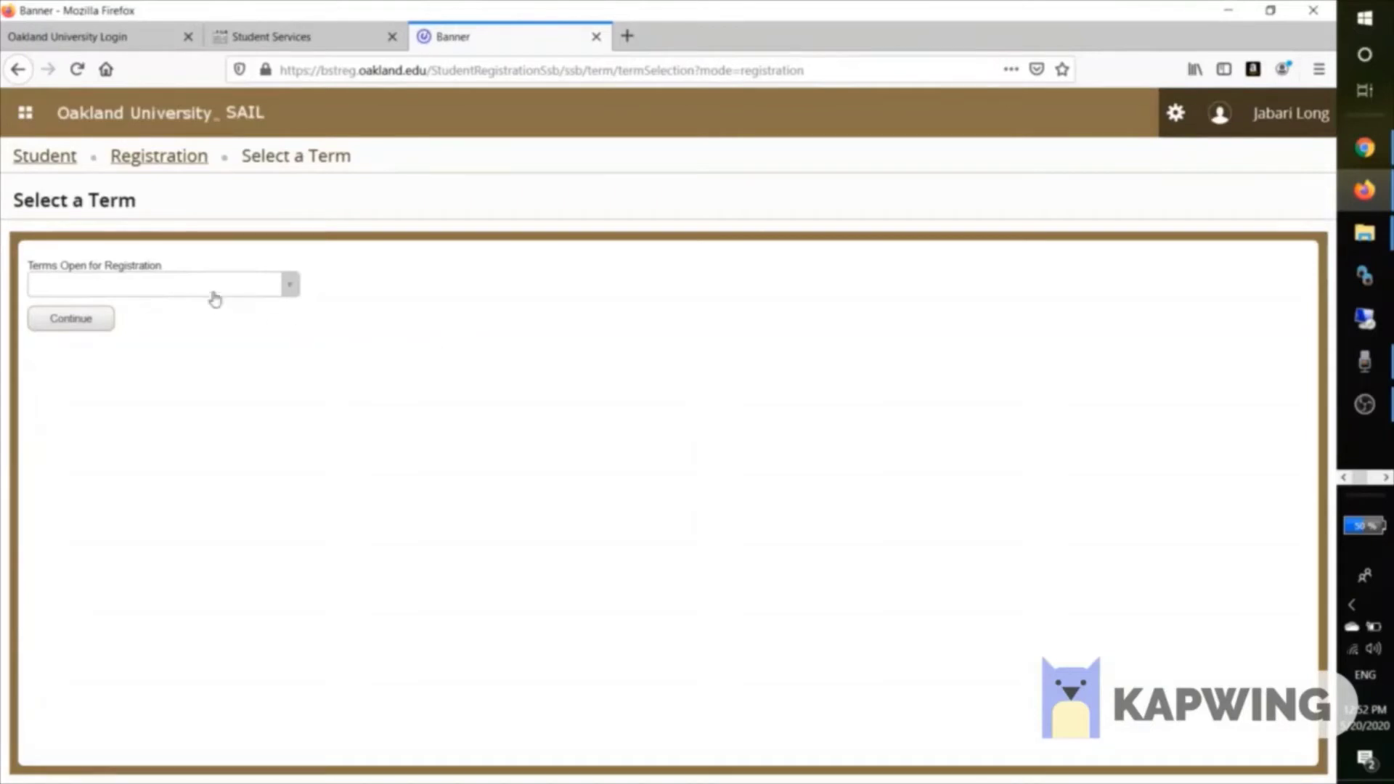
# Select Fall Semester 2020 as the registration term and continue.
pyautogui.click(185, 282)
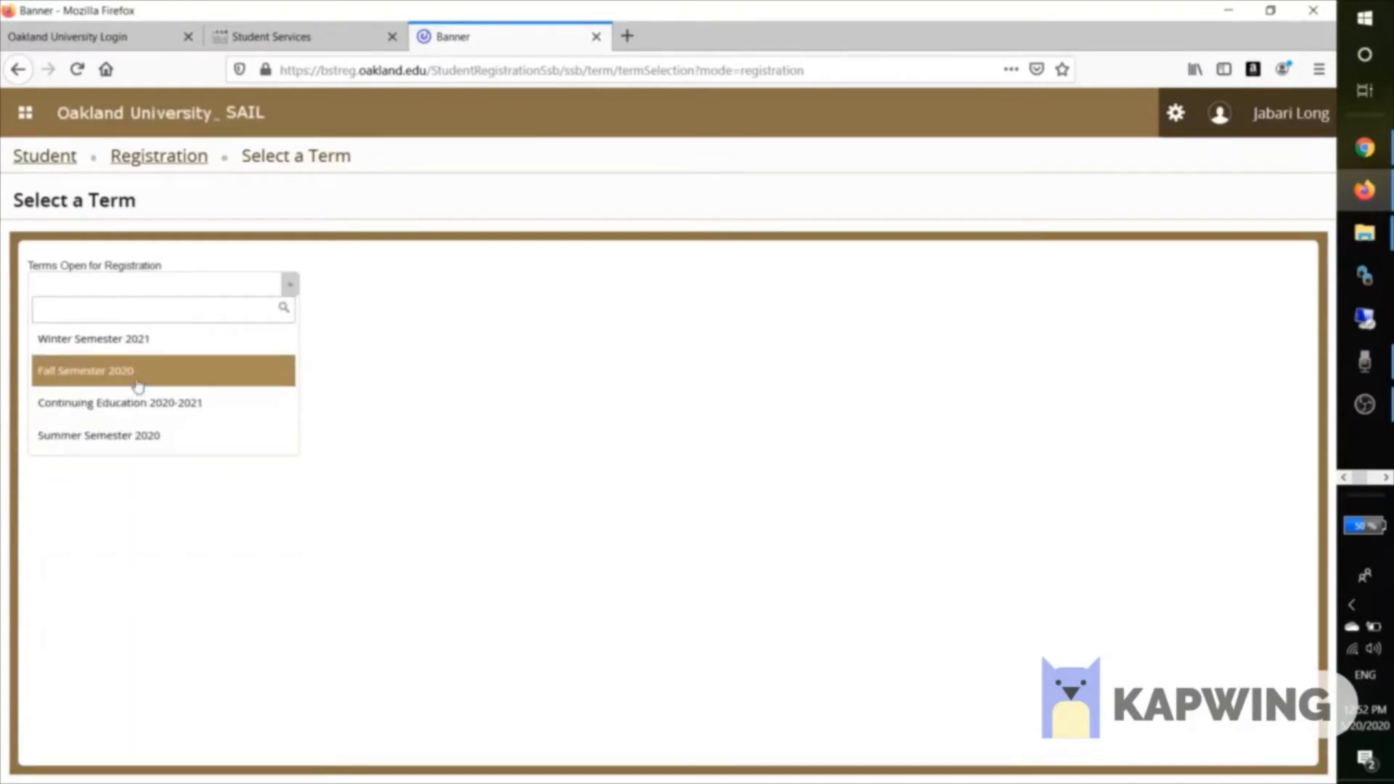
pyautogui.click(137, 386)
pyautogui.click(95, 338)
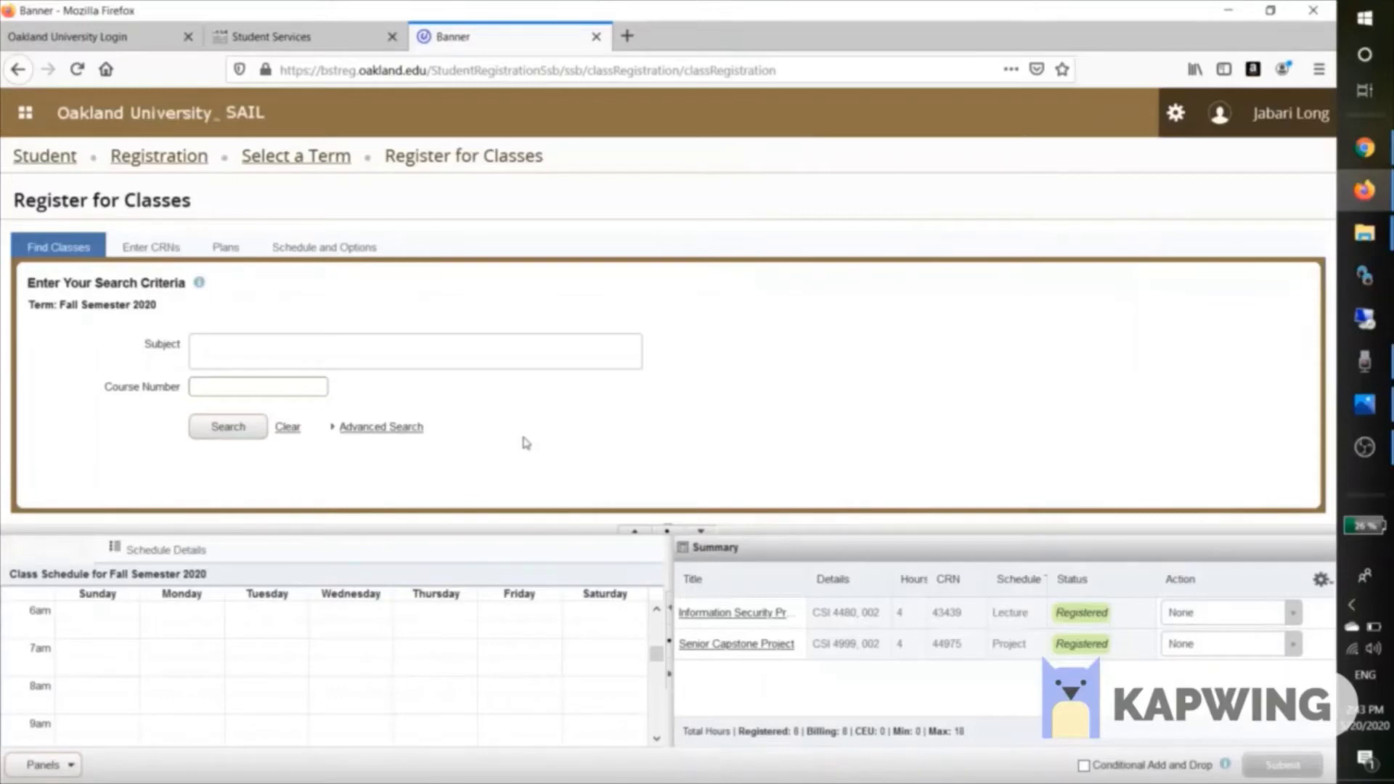
# Search Fall 2020 classes with ACC Accounting as the subject.
pyautogui.click(393, 353)
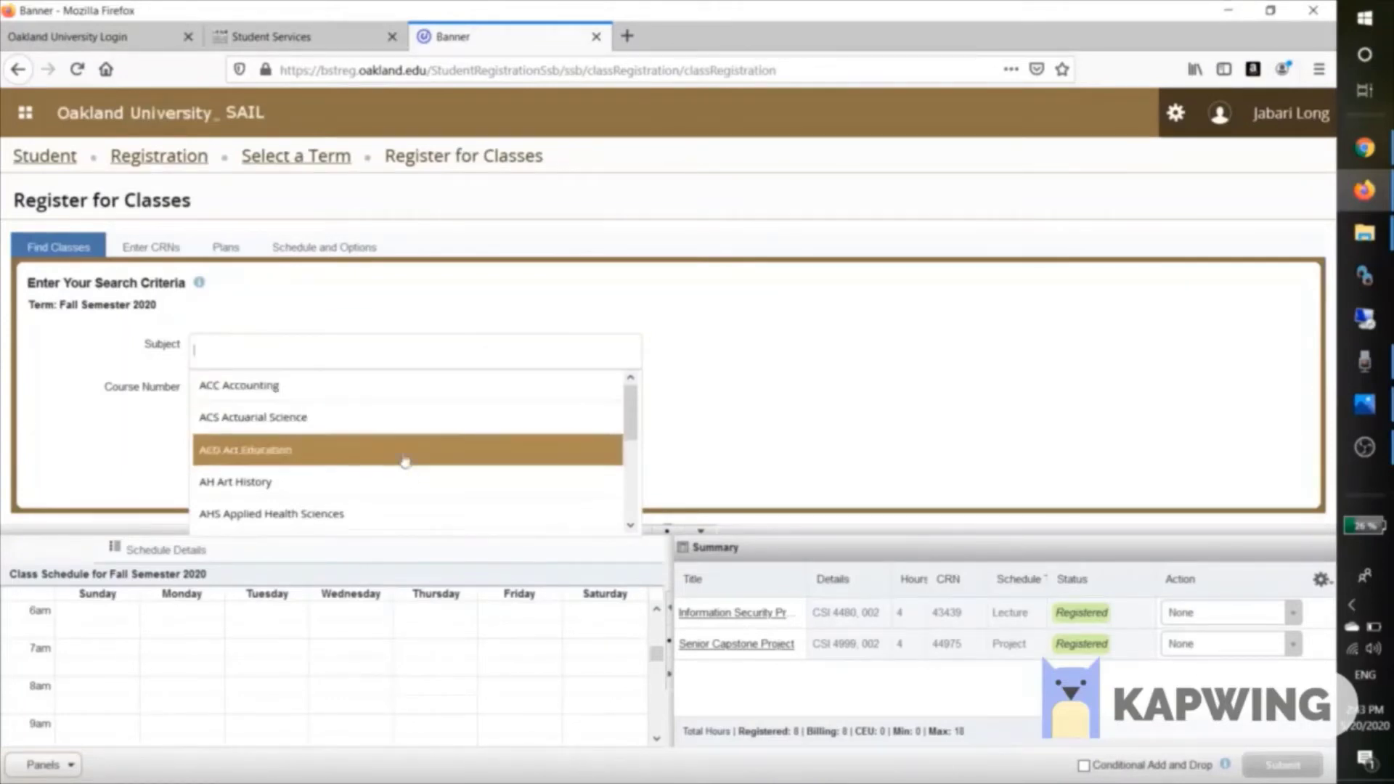
pyautogui.scroll(-3, 404, 492)
pyautogui.scroll(-5, 405, 496)
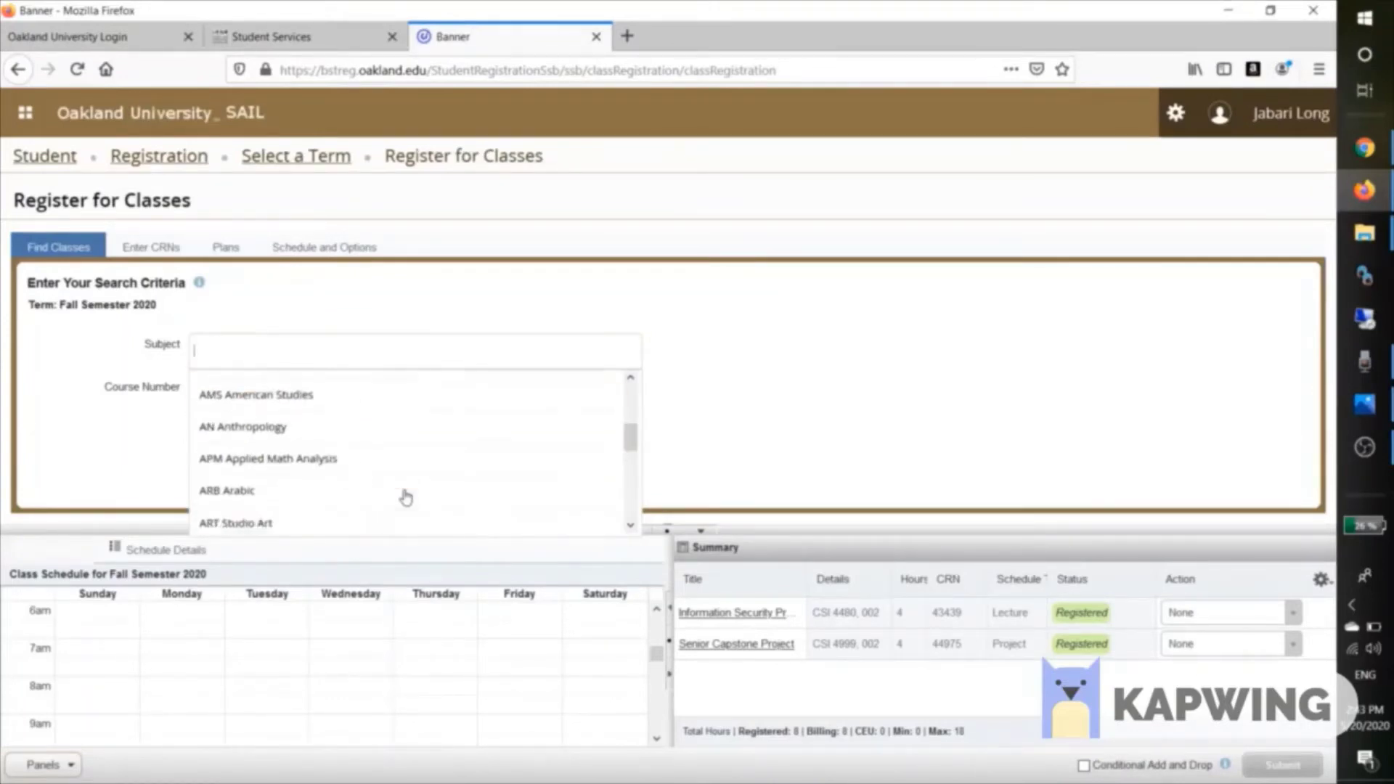
pyautogui.scroll(8, 405, 496)
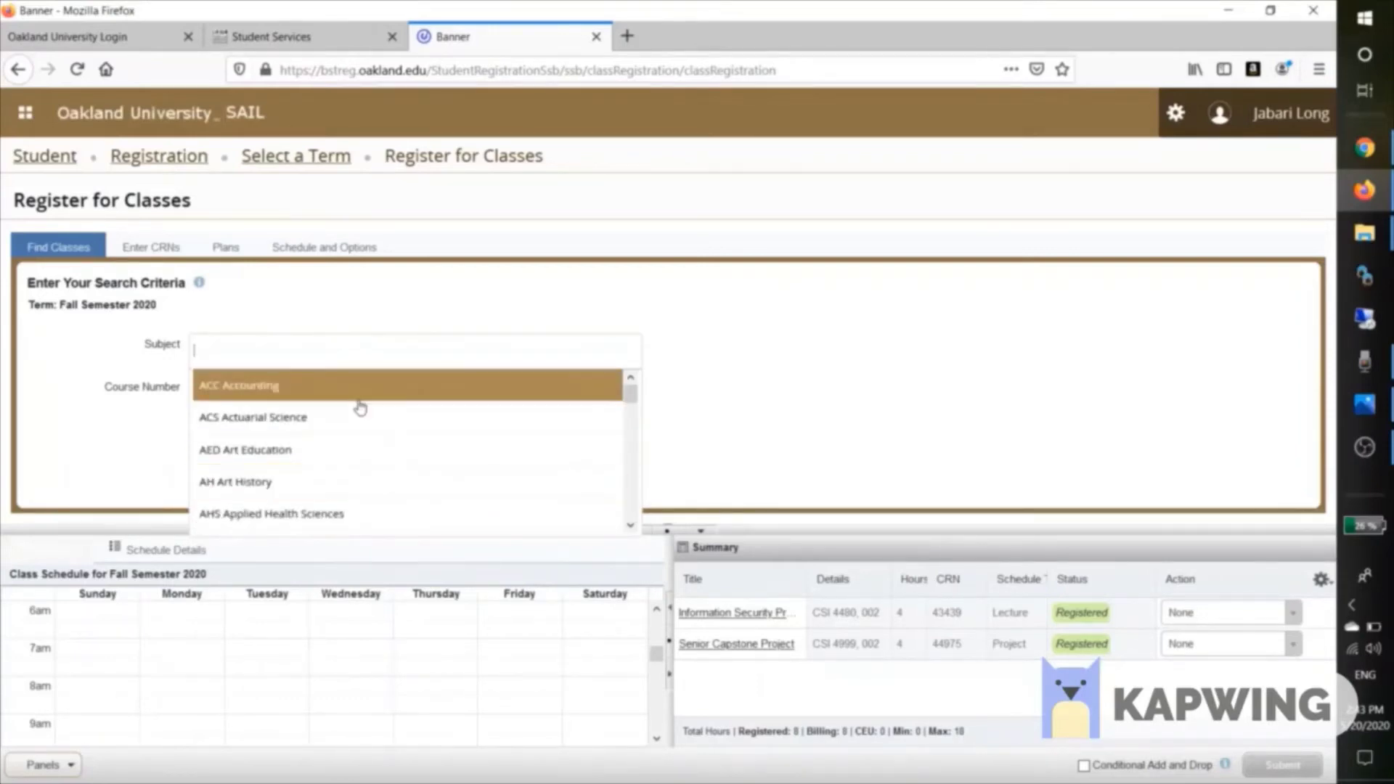
pyautogui.click(359, 401)
pyautogui.click(255, 427)
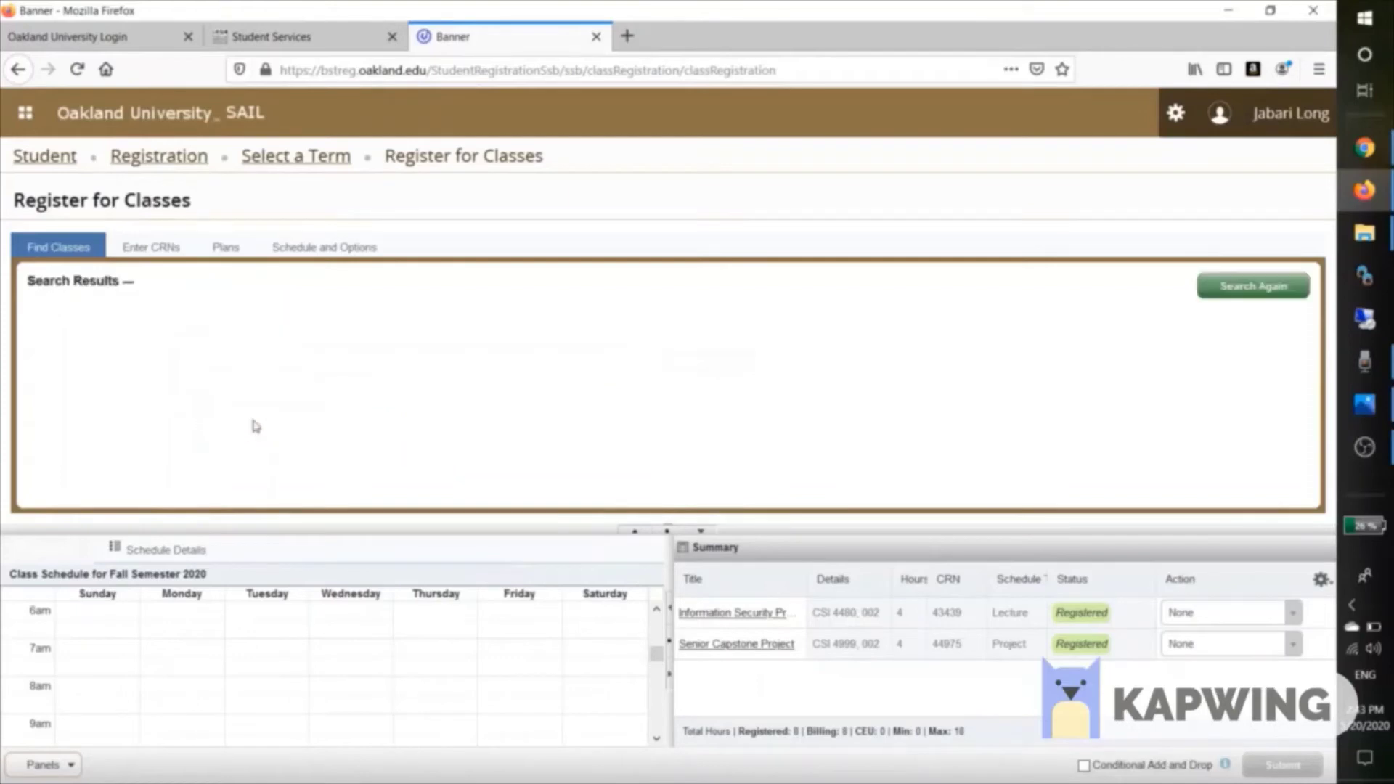
# Enlarge the ACC results, select the CRN 40002 section, and view the next page.
pyautogui.click(695, 537)
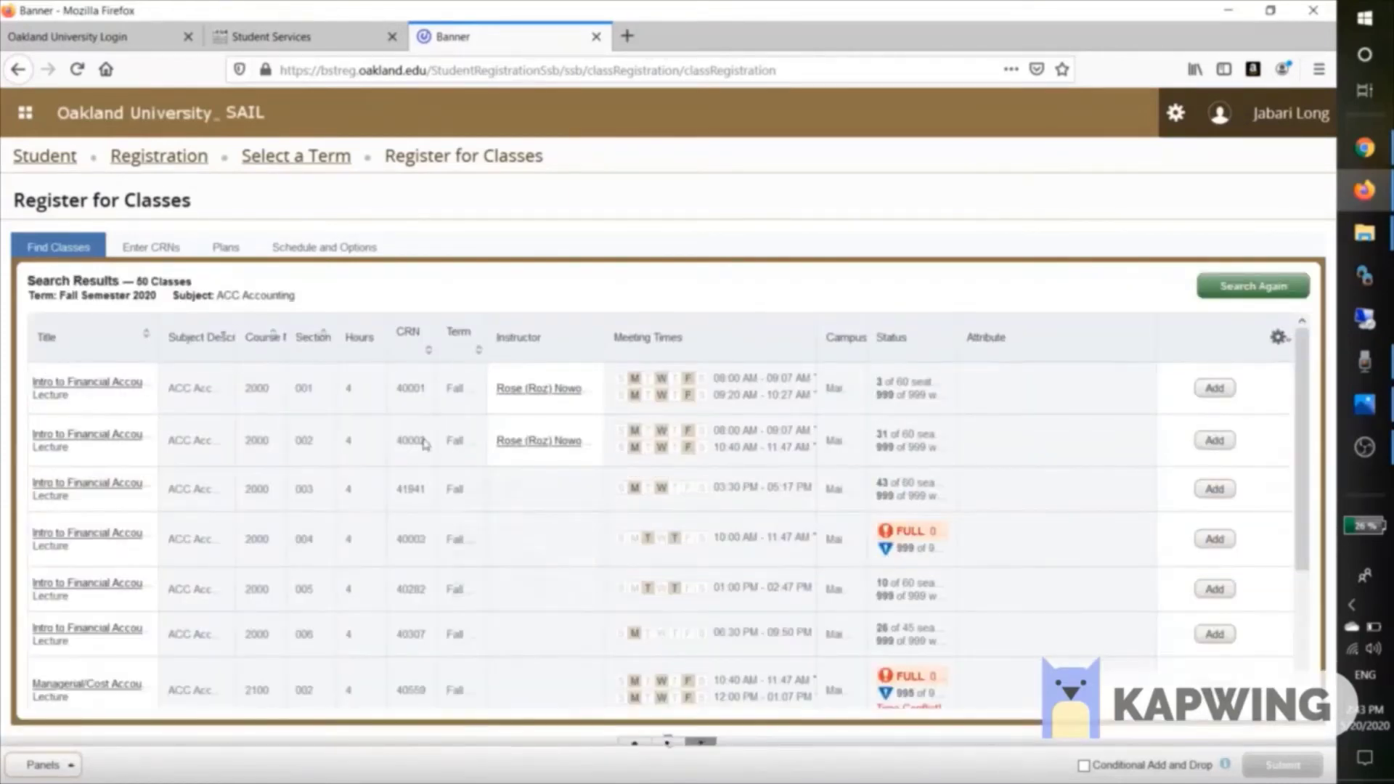
pyautogui.click(409, 439)
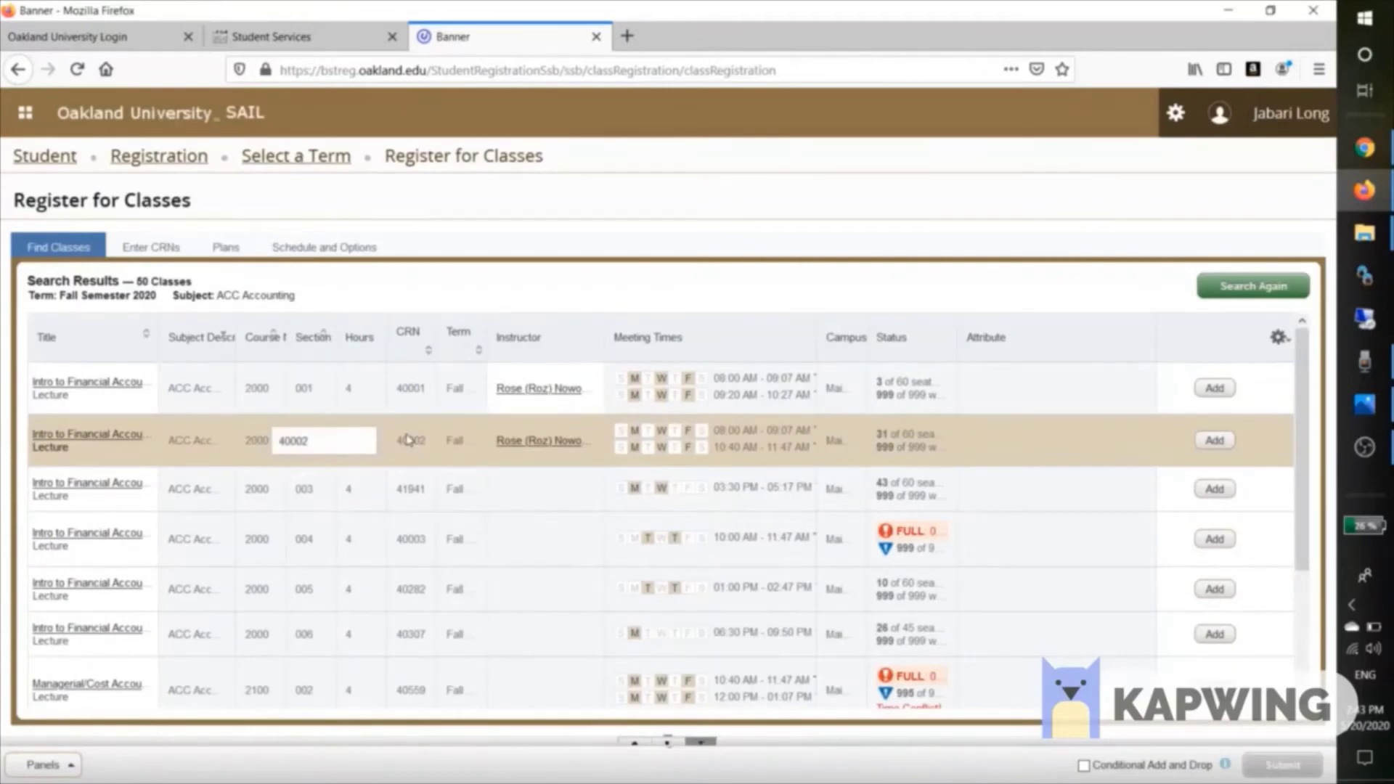
pyautogui.scroll(-3, 407, 439)
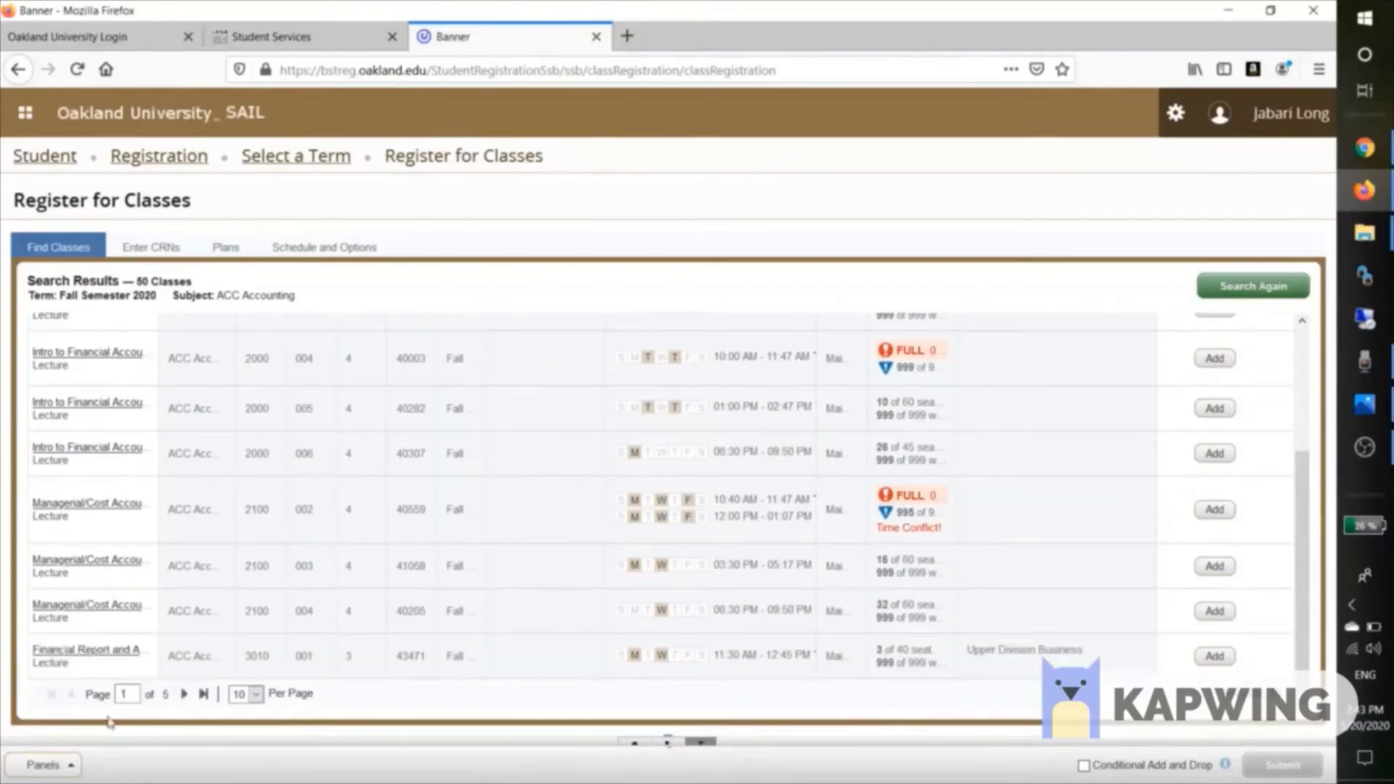
pyautogui.click(181, 695)
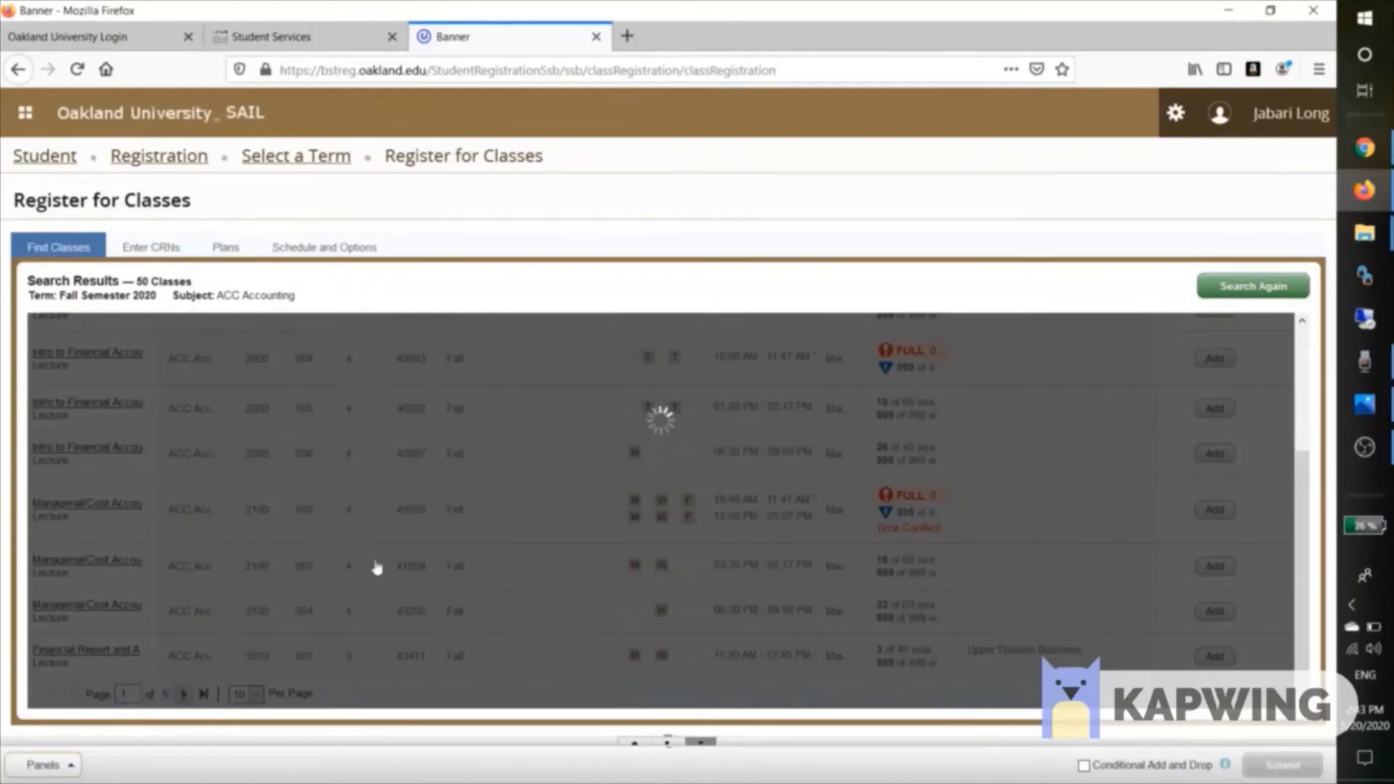
pyautogui.scroll(3, 378, 566)
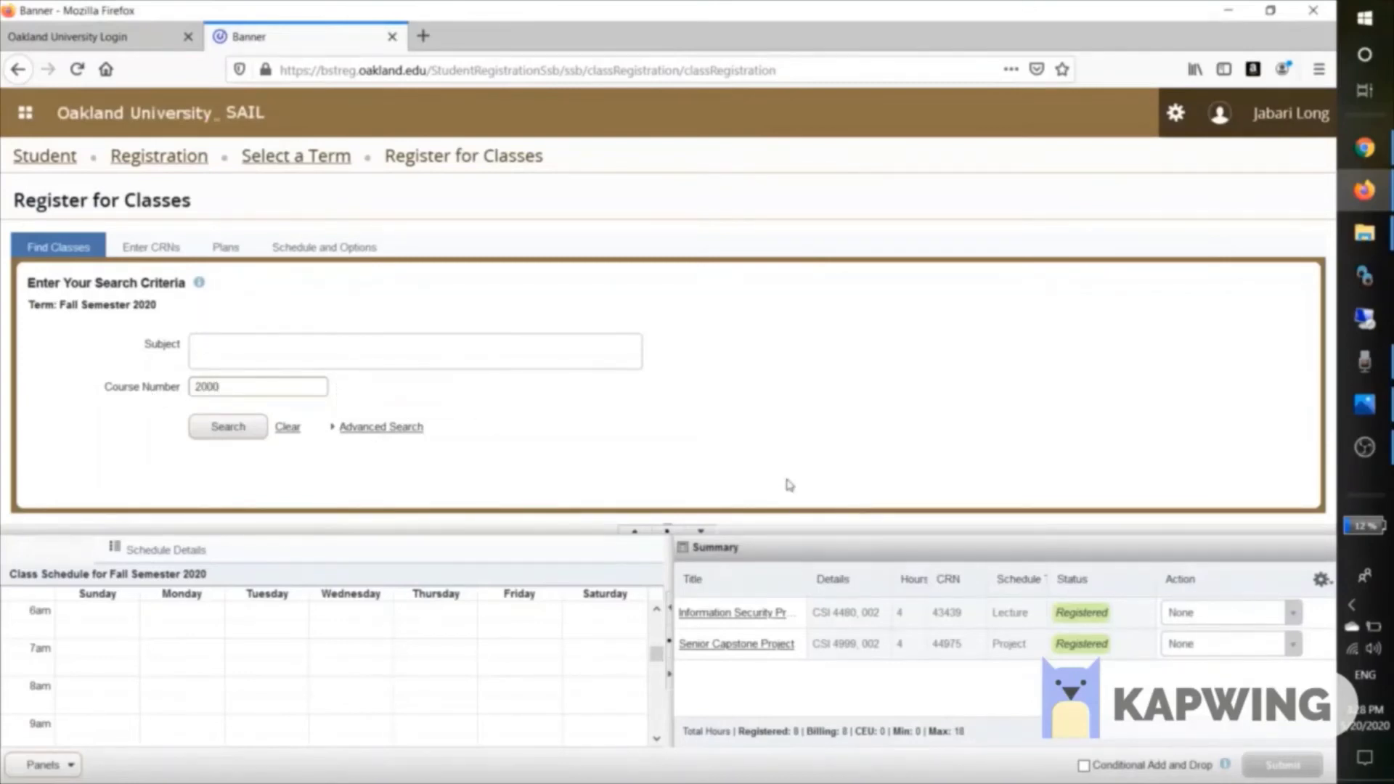
# Search course number 2000 and scroll through the 57 enlarged results.
pyautogui.click(213, 434)
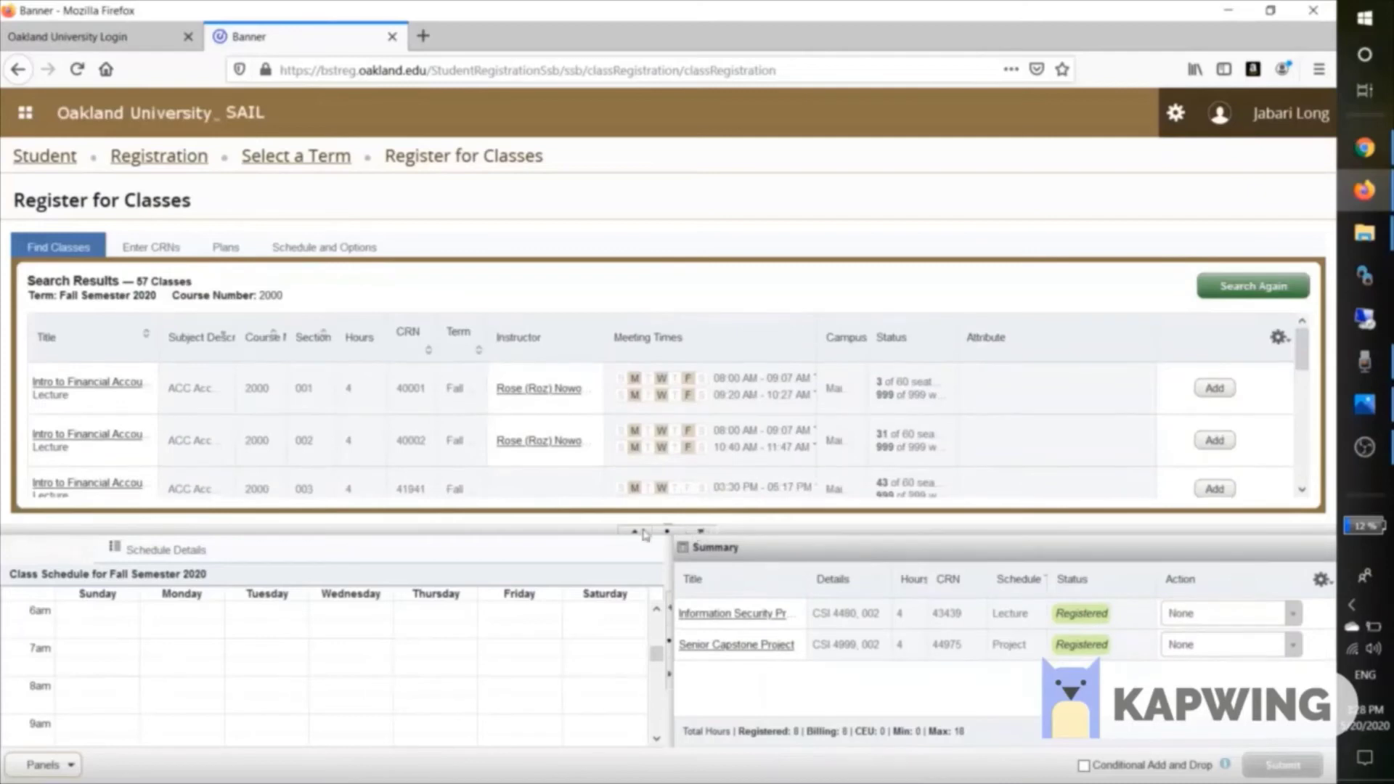
pyautogui.click(700, 531)
pyautogui.scroll(-3, 485, 494)
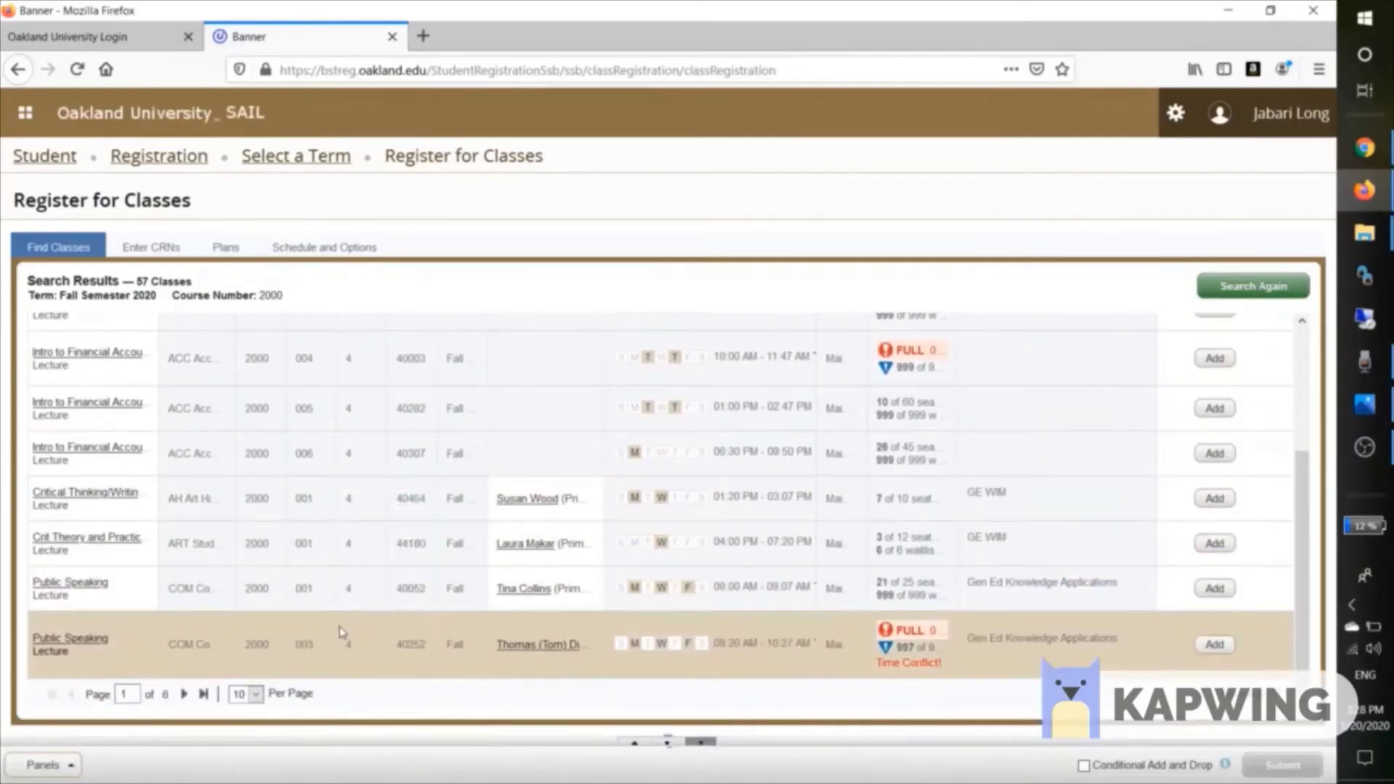
pyautogui.scroll(3, 342, 632)
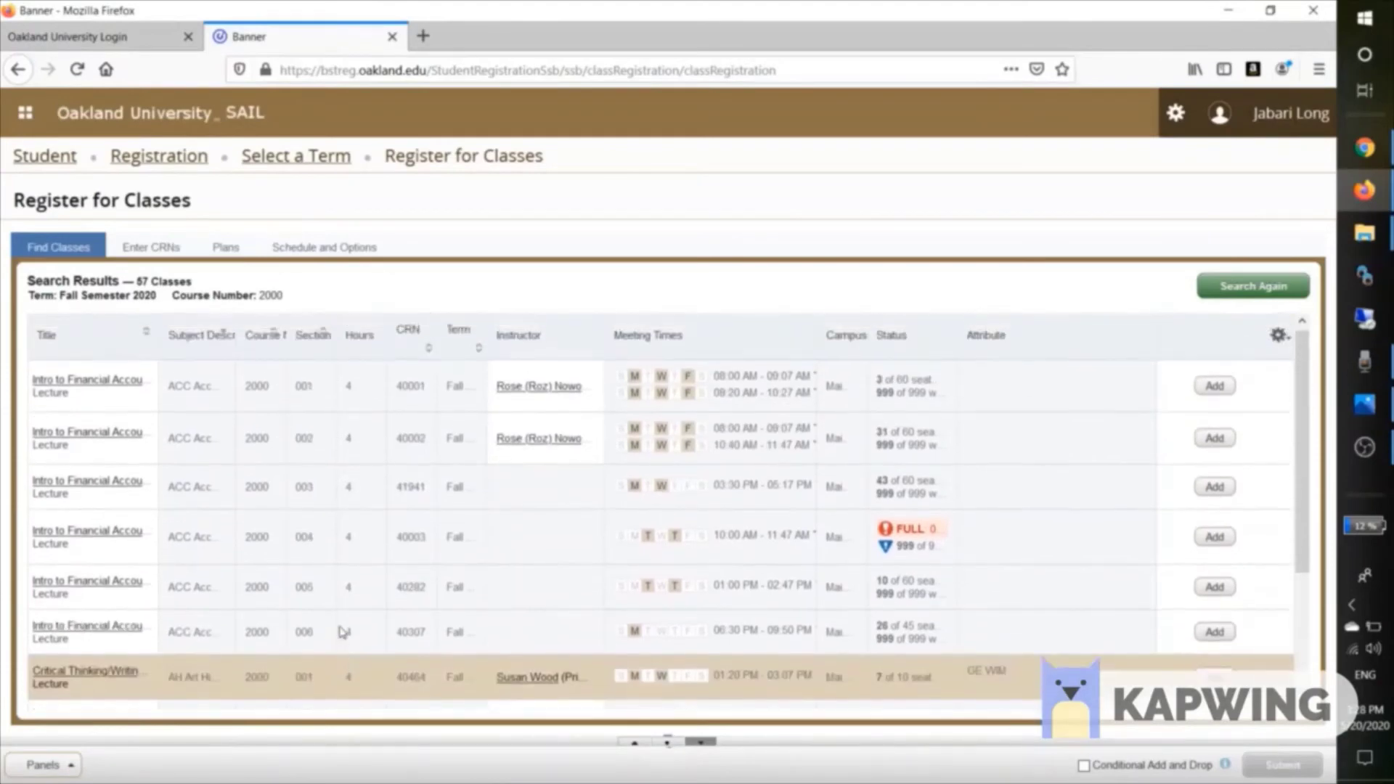
pyautogui.scroll(-3, 342, 631)
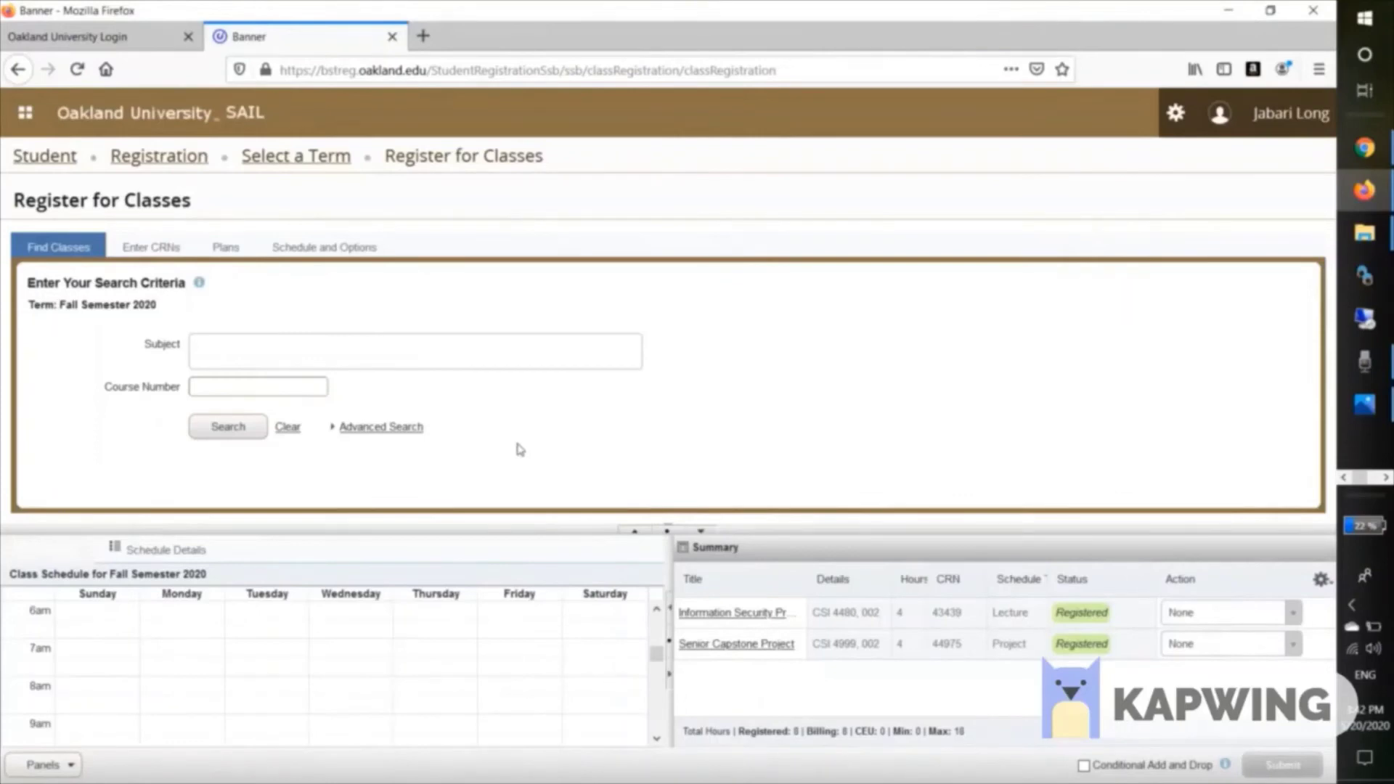
# Search ACC Accounting classes and add Intro to Financial Accounting section 001, CRN 40001.
pyautogui.click(382, 354)
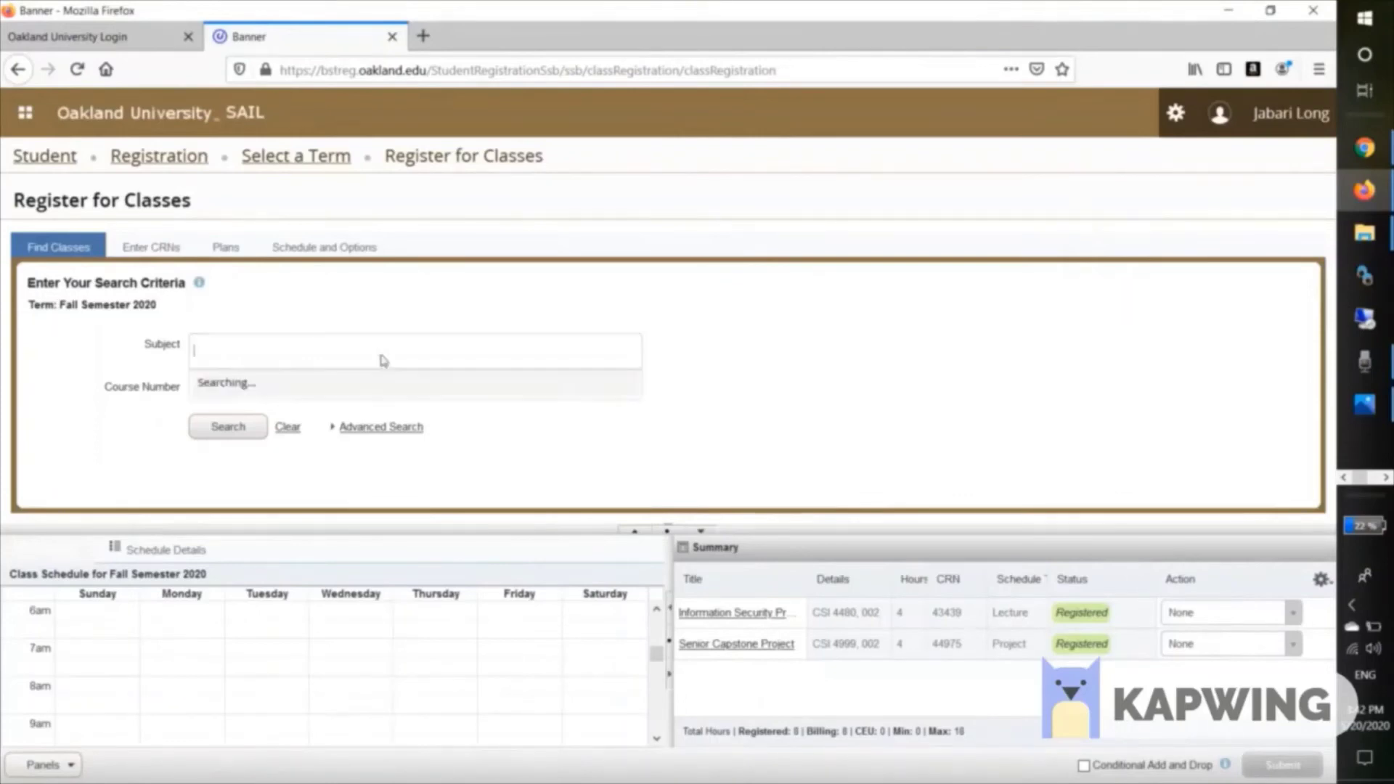
pyautogui.click(293, 395)
pyautogui.click(221, 427)
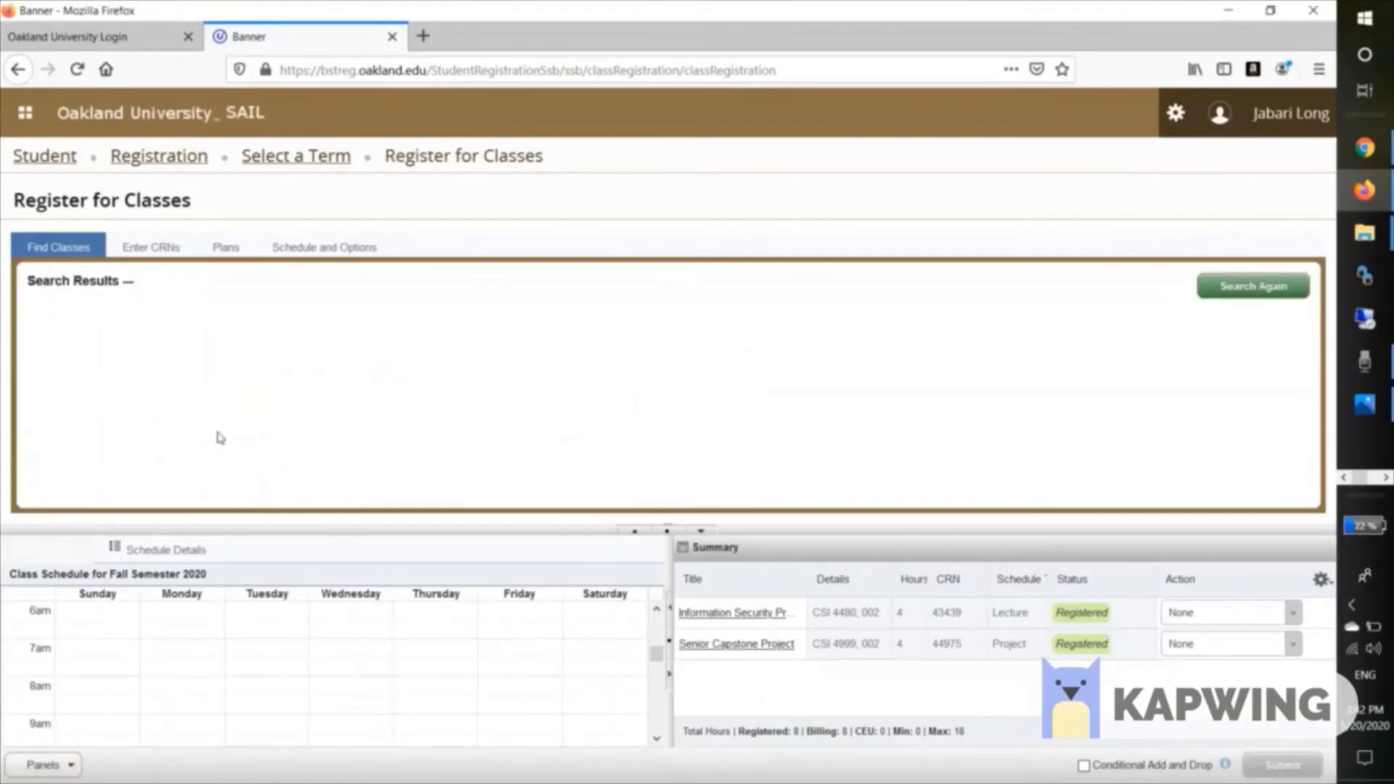
pyautogui.click(701, 531)
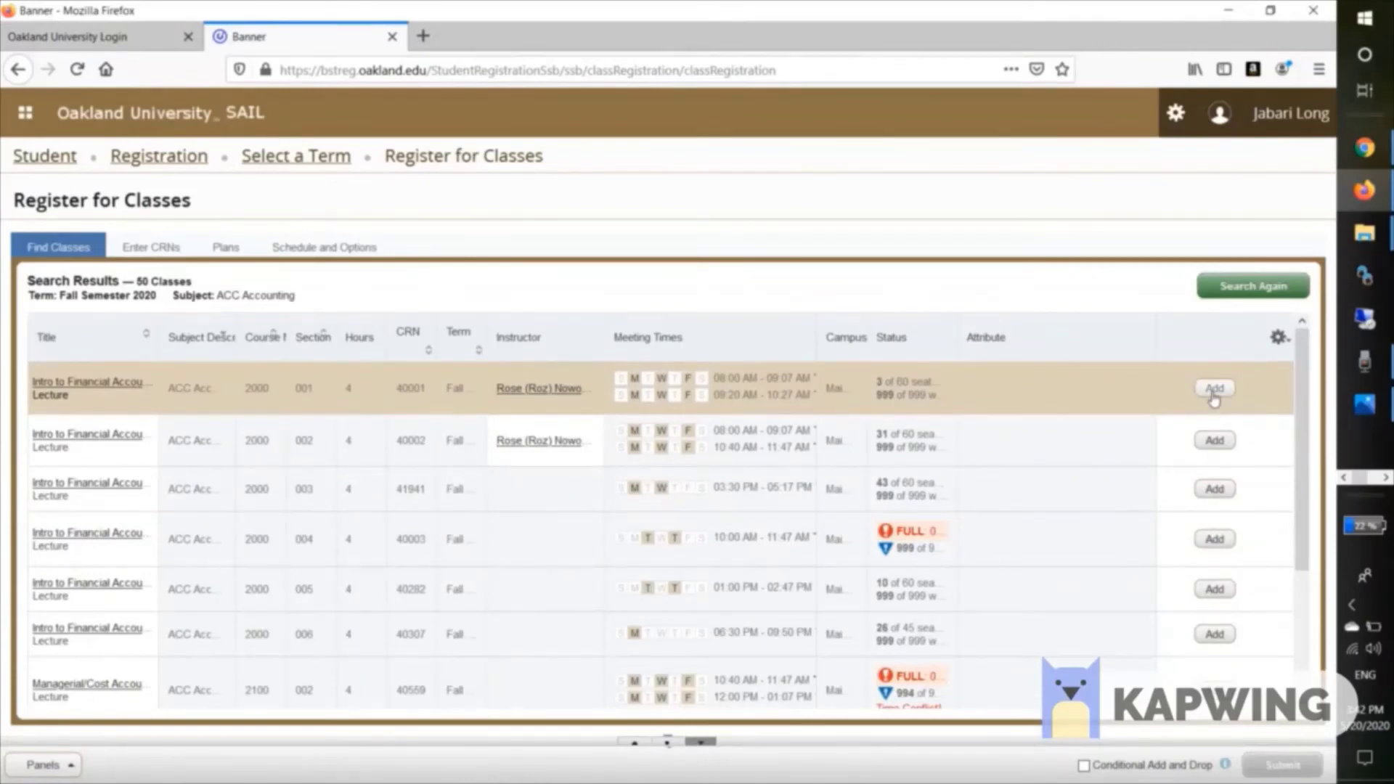
pyautogui.click(1212, 390)
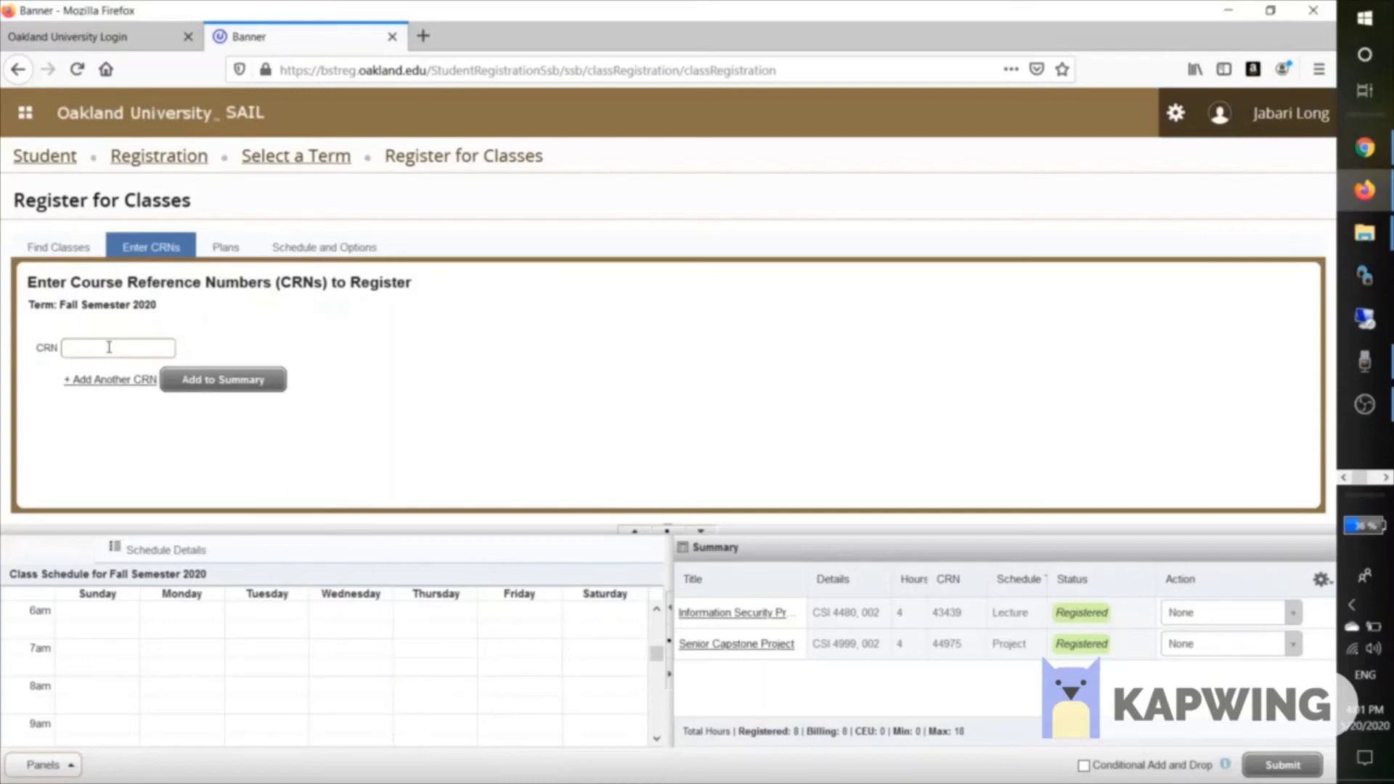
# Enter CRN 40001 and add it to the registration summary.
pyautogui.write('0001')
pyautogui.click(238, 388)
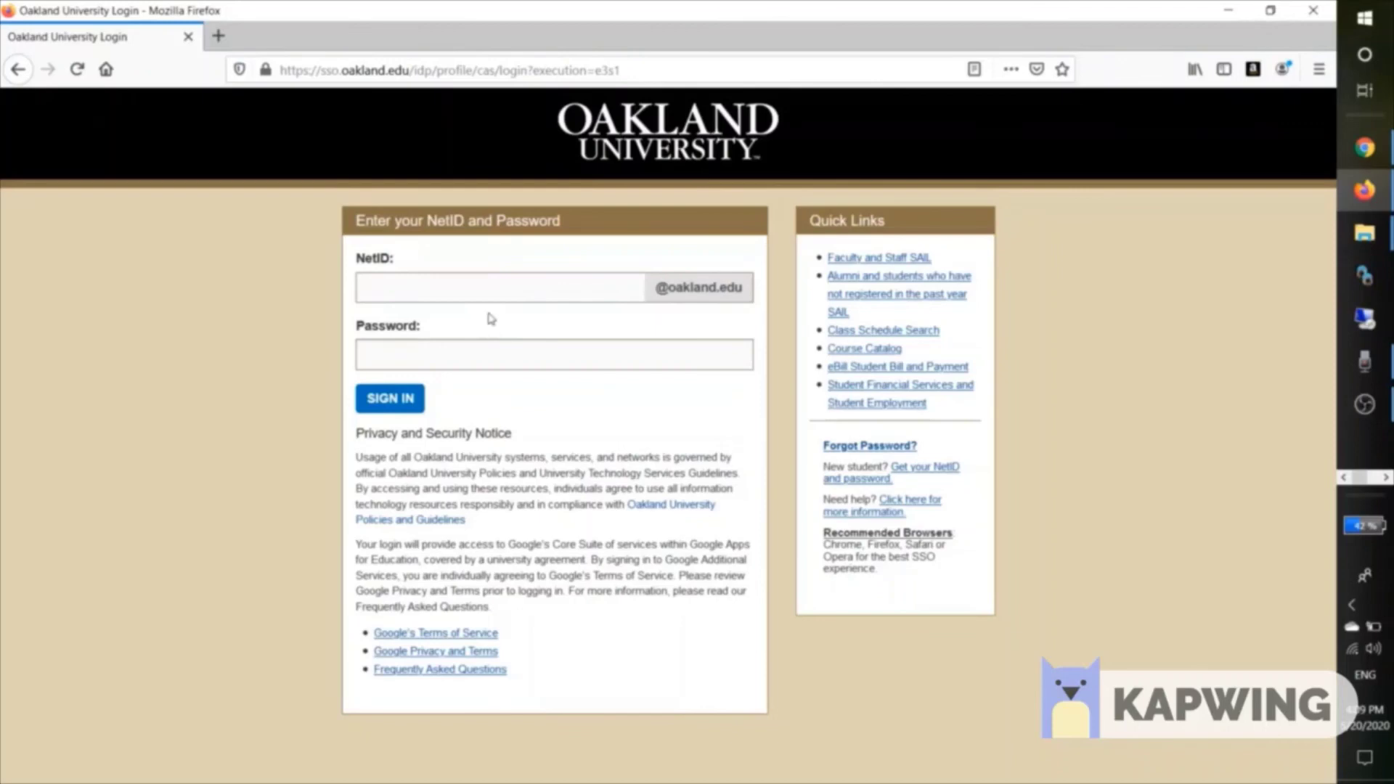
# Sign in to the MySAIL portal with the student's NetID and password.
pyautogui.click(504, 292)
pyautogui.press('Tab')
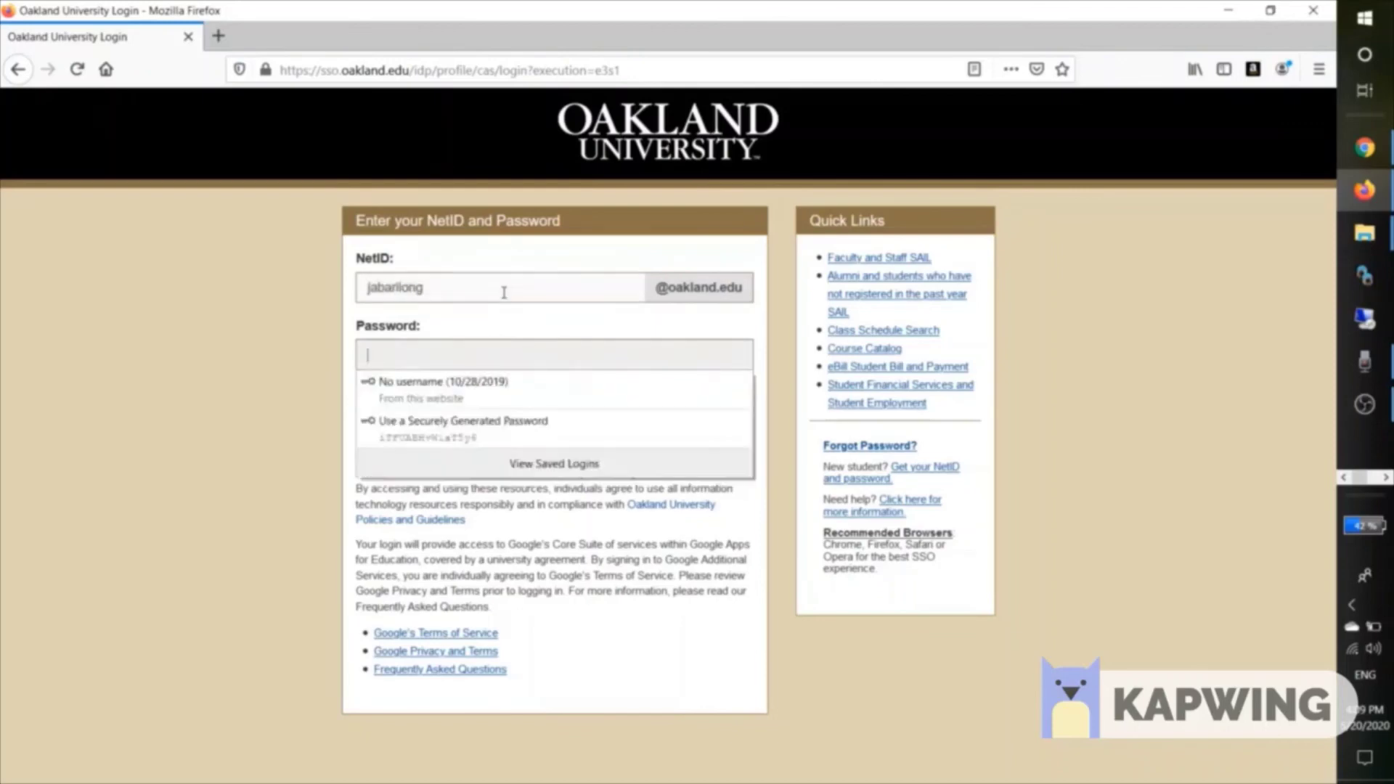
pyautogui.write('**********')
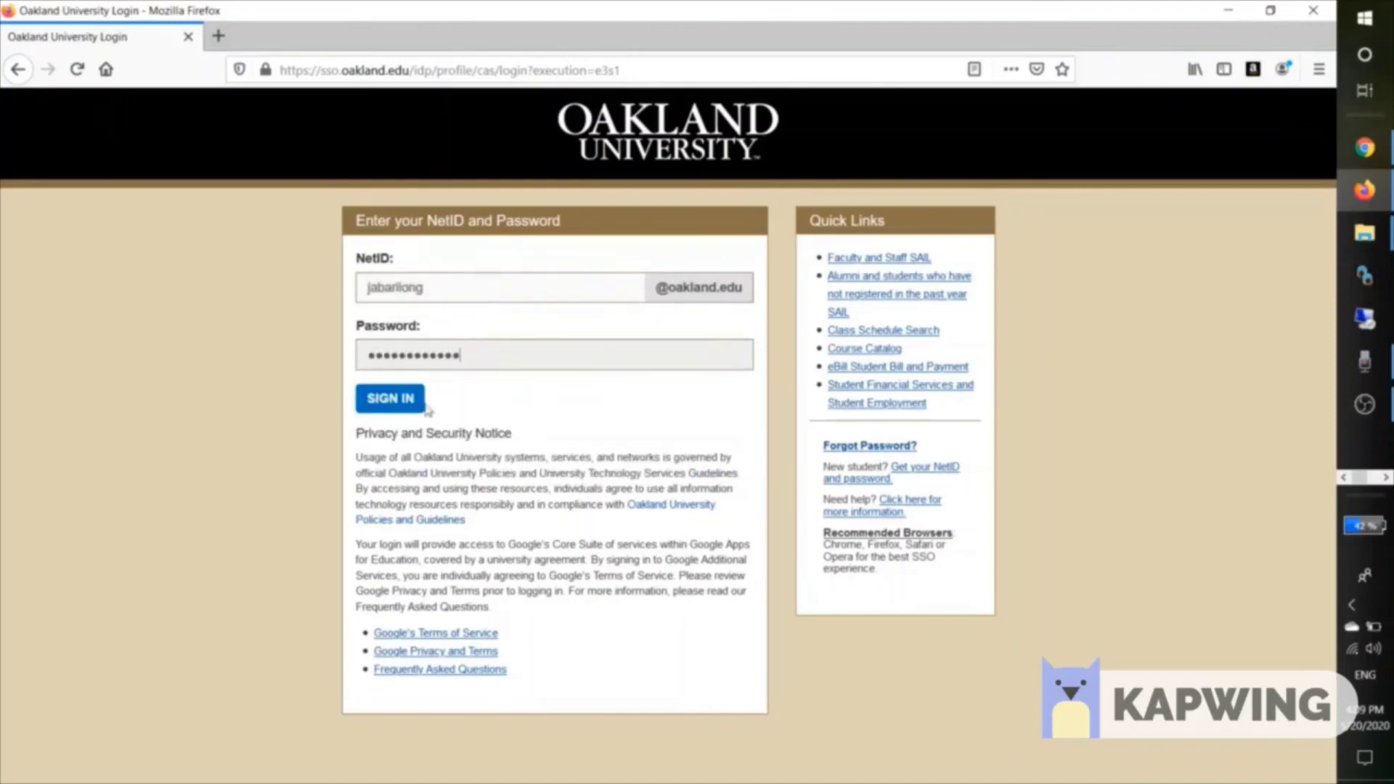
pyautogui.click(377, 404)
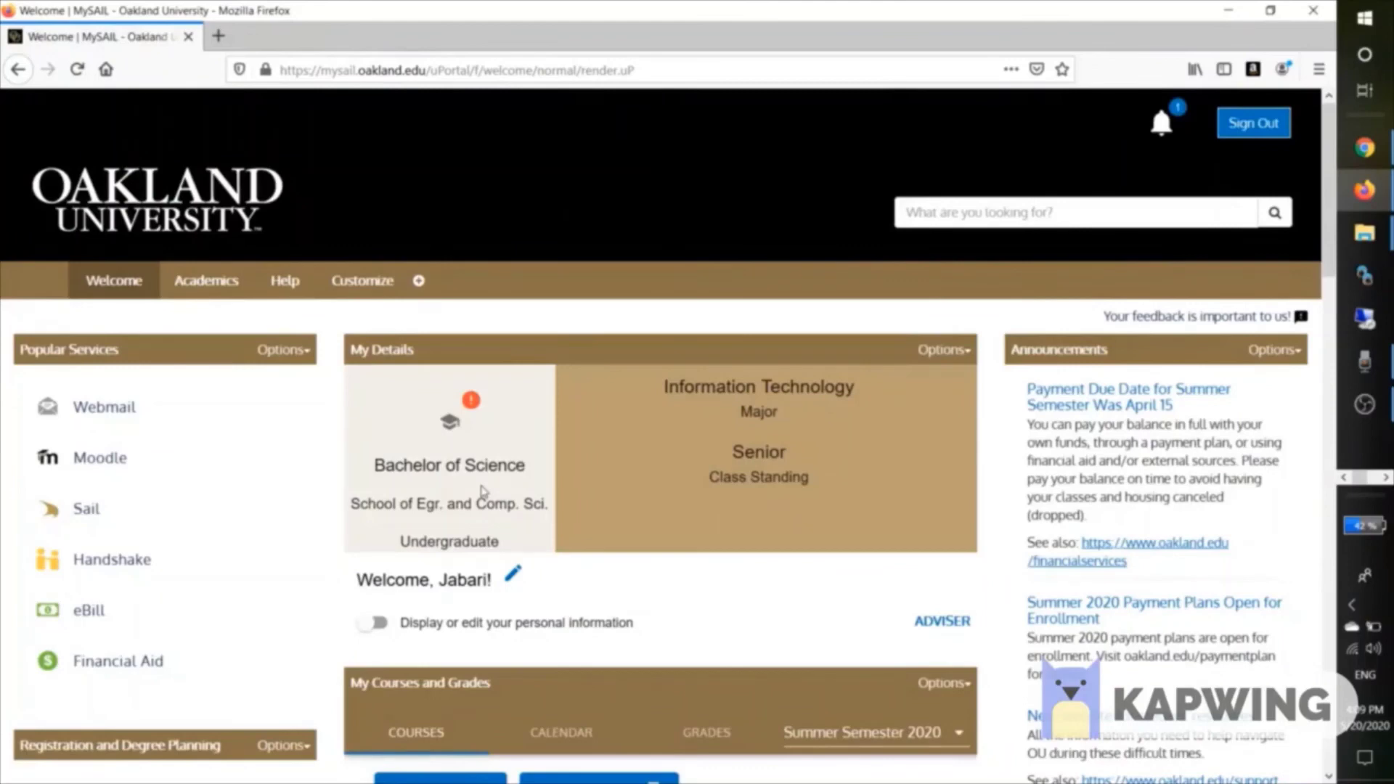
# Go to Register Classes under Registration and Degree Planning to reach Banner.
pyautogui.scroll(-1, 483, 492)
pyautogui.scroll(-1, 374, 512)
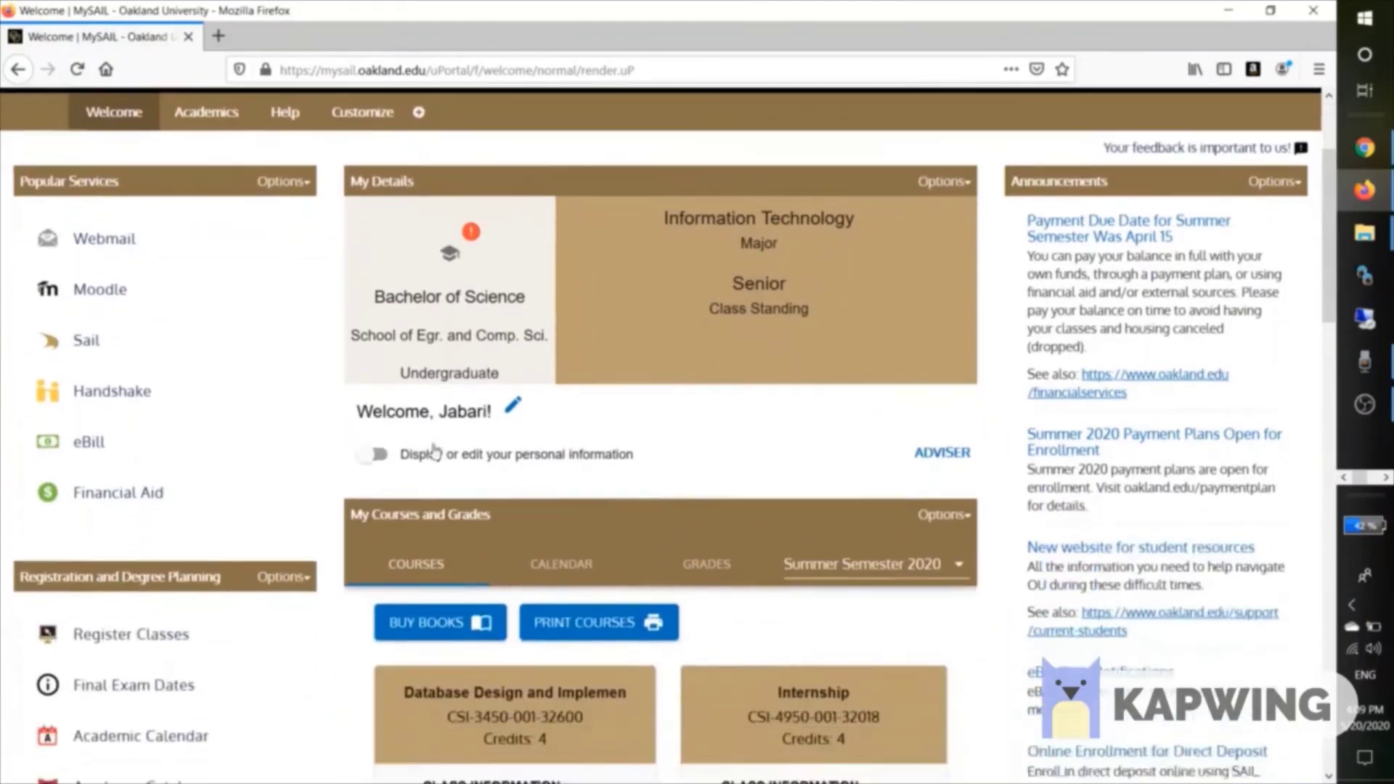
pyautogui.scroll(-1, 87, 319)
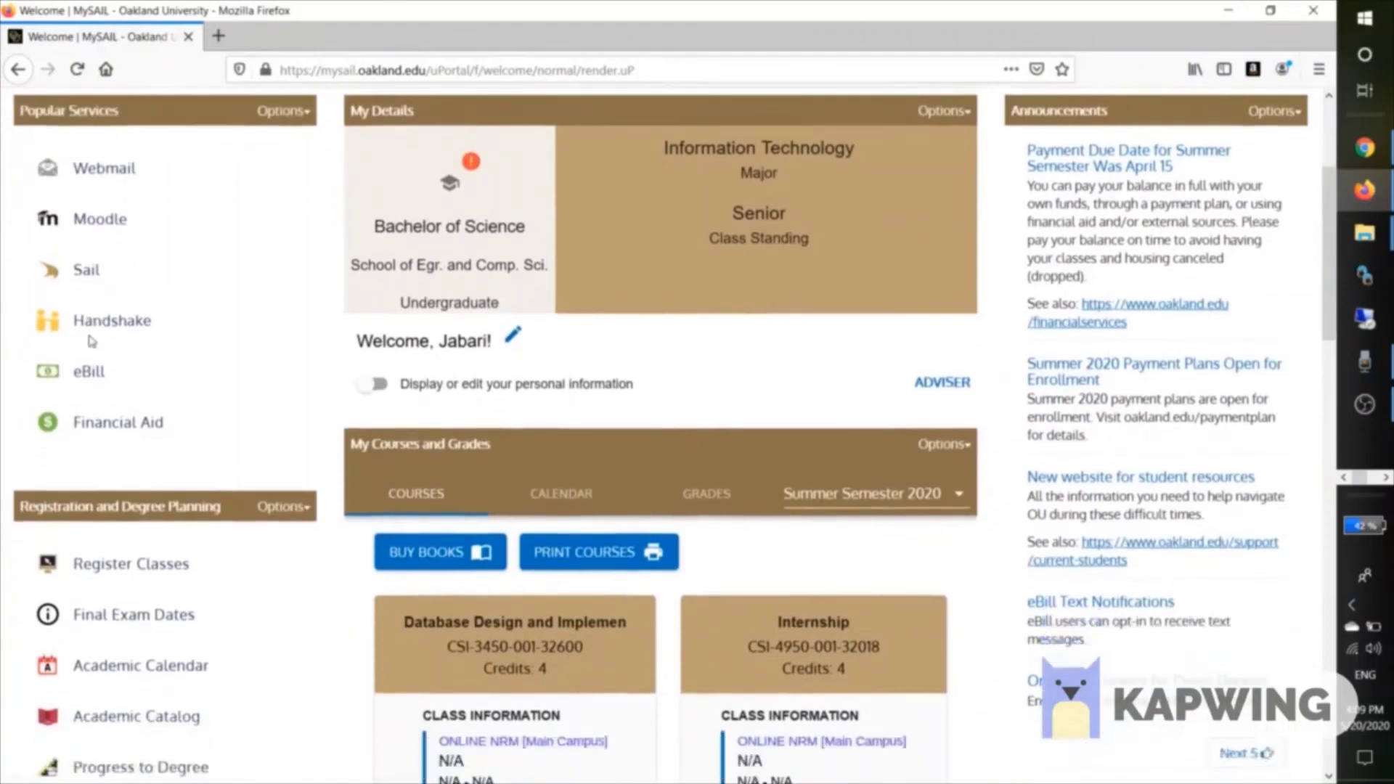
pyautogui.scroll(-1, 94, 338)
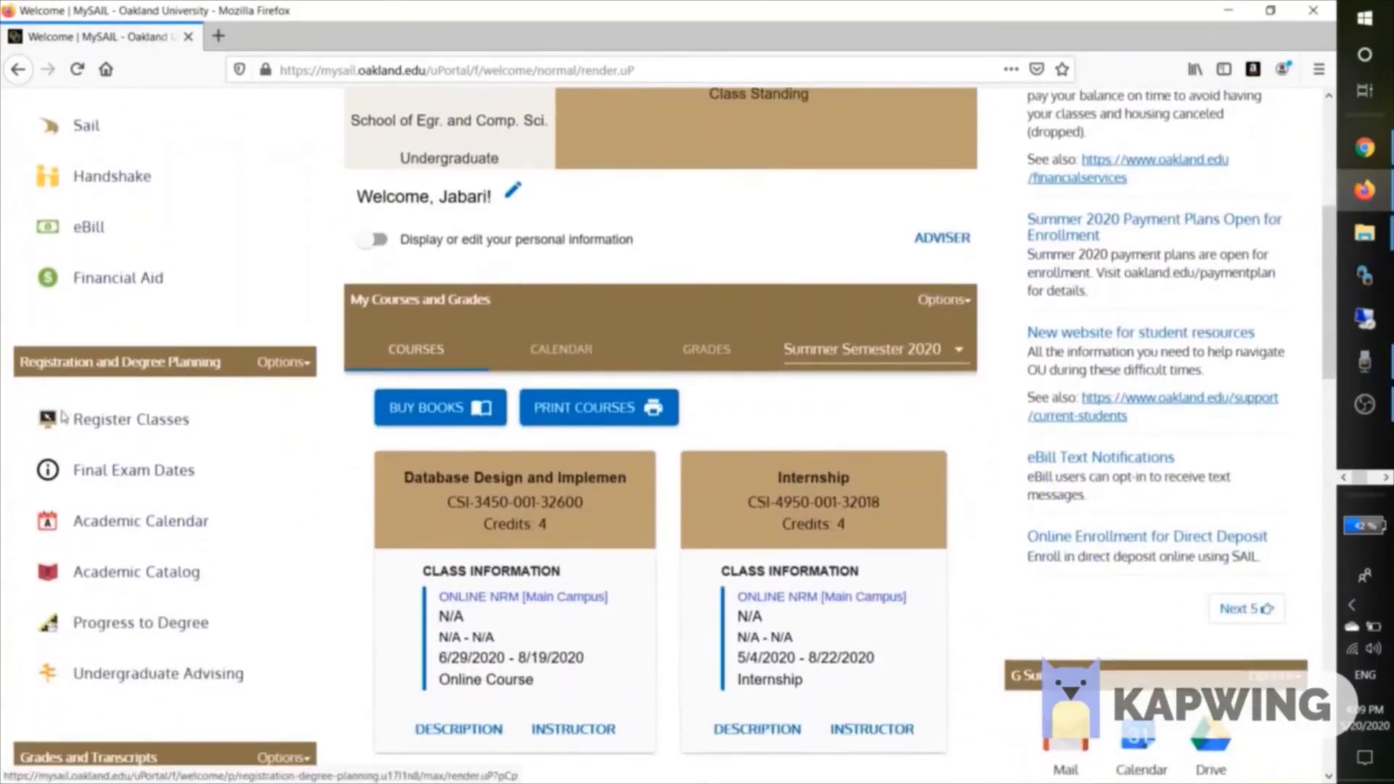
pyautogui.click(116, 420)
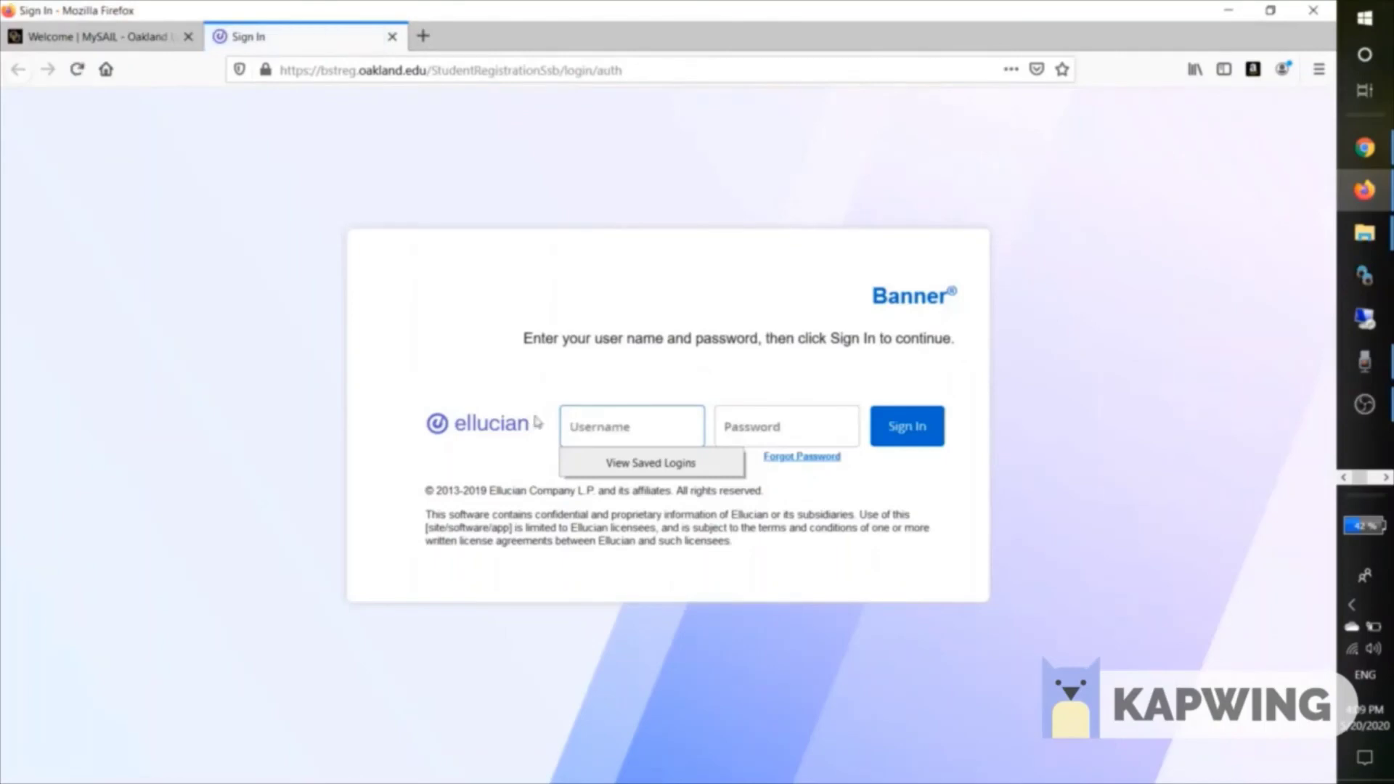
# Sign in to Banner with the student's username and password, declining Firefox's save-login offer.
pyautogui.press('Tab')
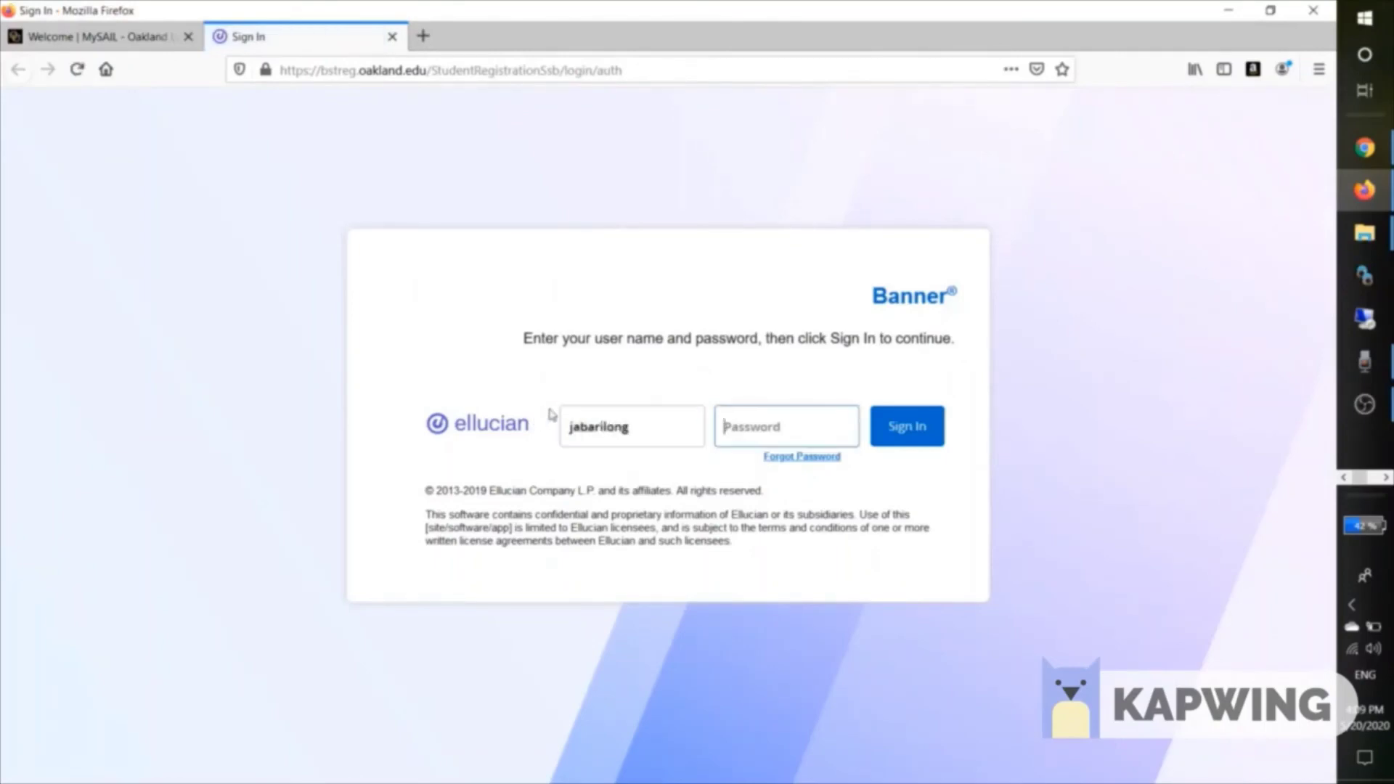
pyautogui.write('•••••••••••••')
pyautogui.press('Return')
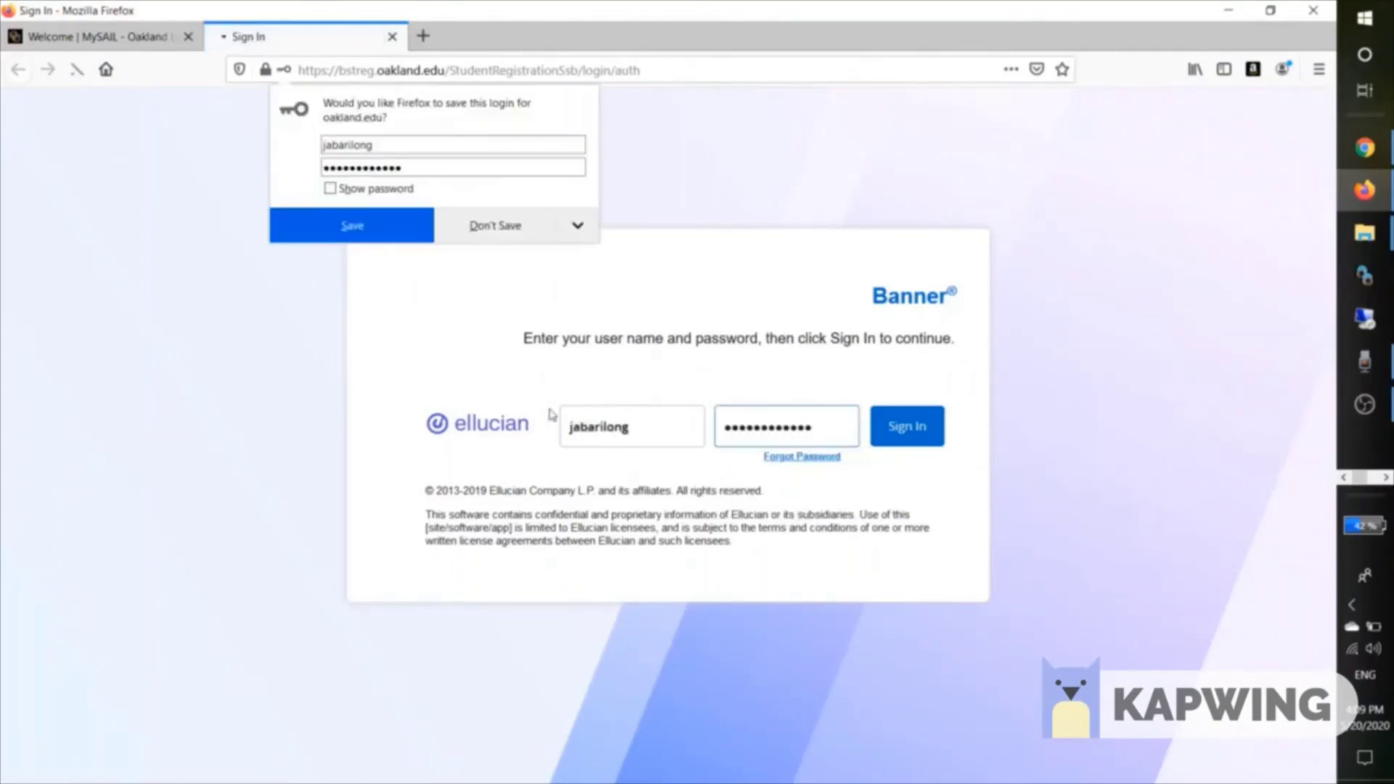
pyautogui.click(495, 236)
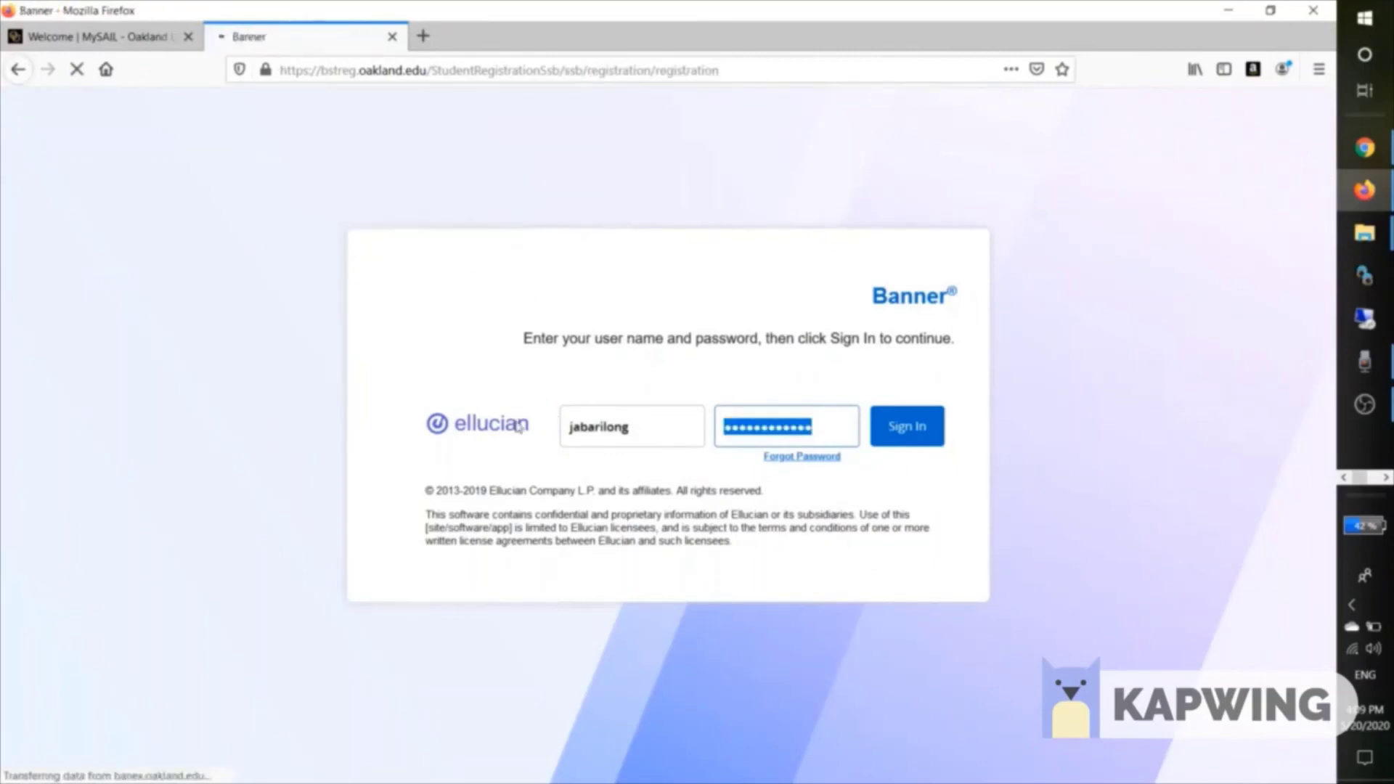